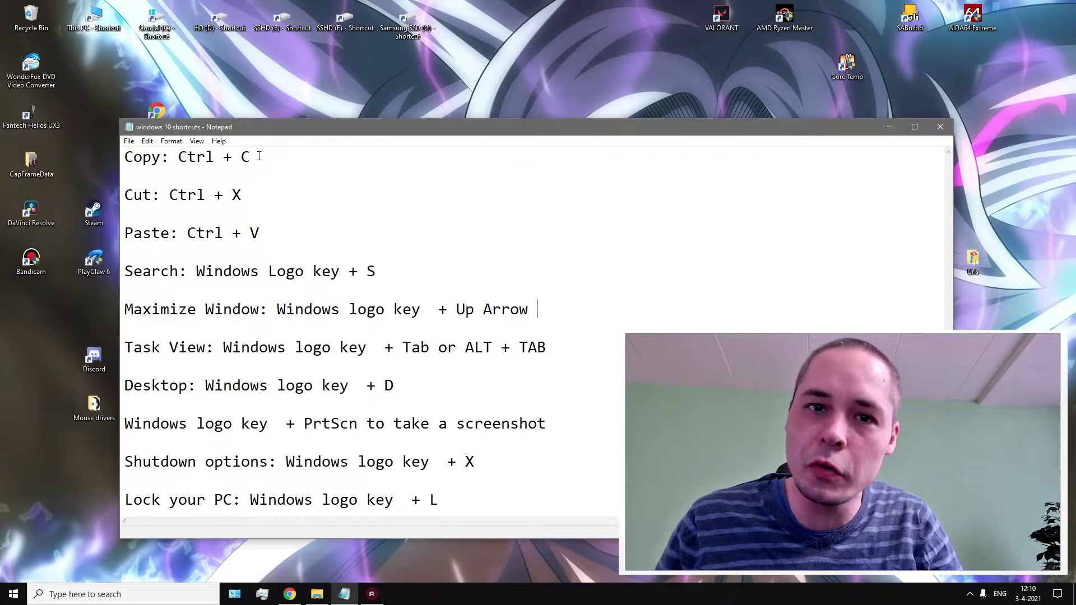
Type a short self-introduction greeting after 'Copy: Ctrl + C' and select it for copying
left_click(329, 155)
type("hi")
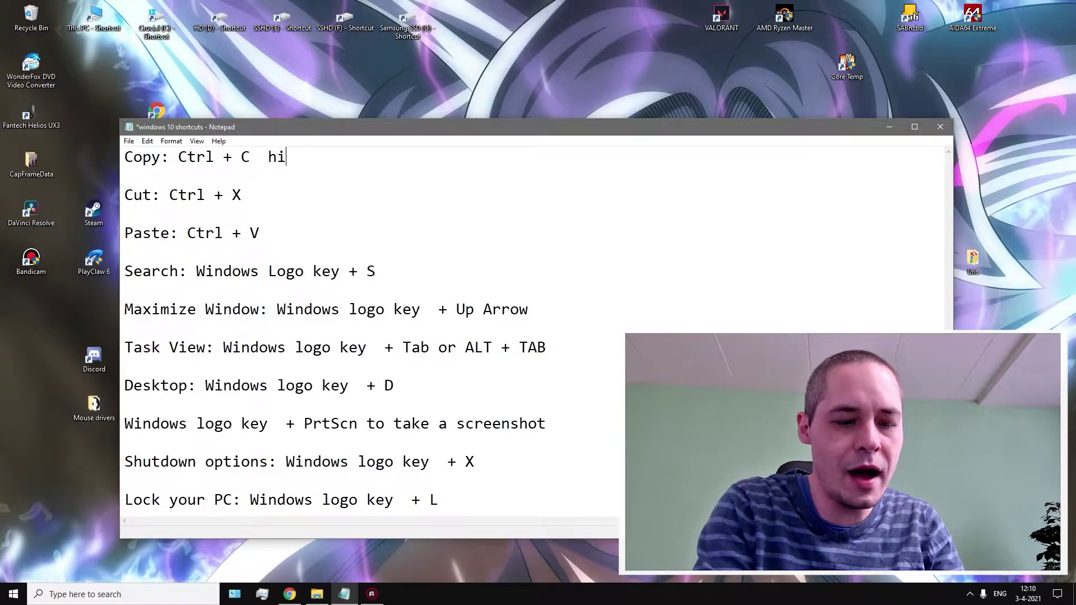
type(" im michiel")
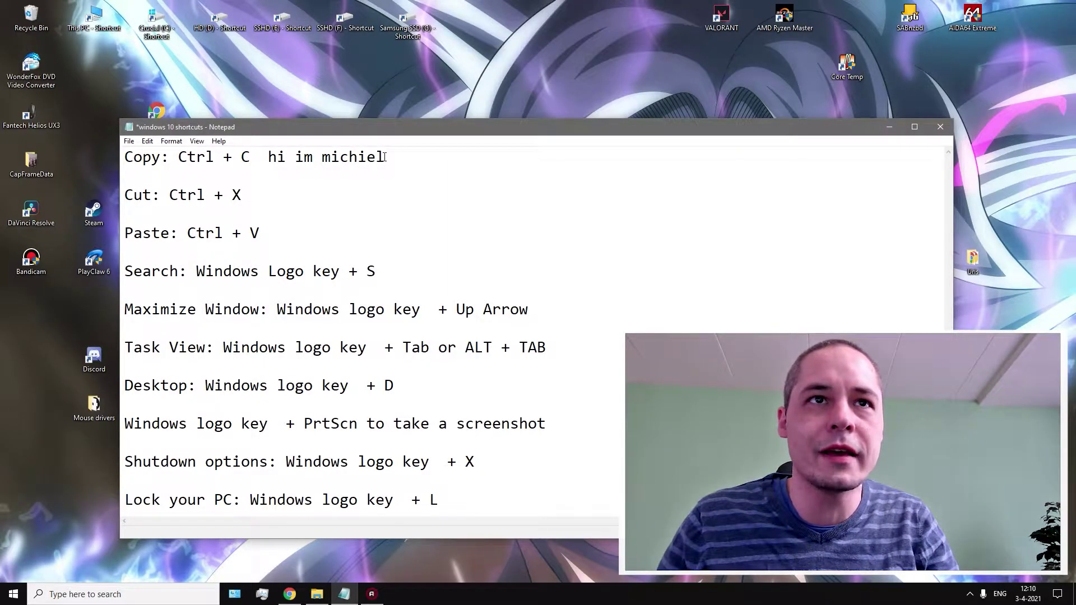
left_click_drag(386, 157, 268, 156)
key("ctrl+c")
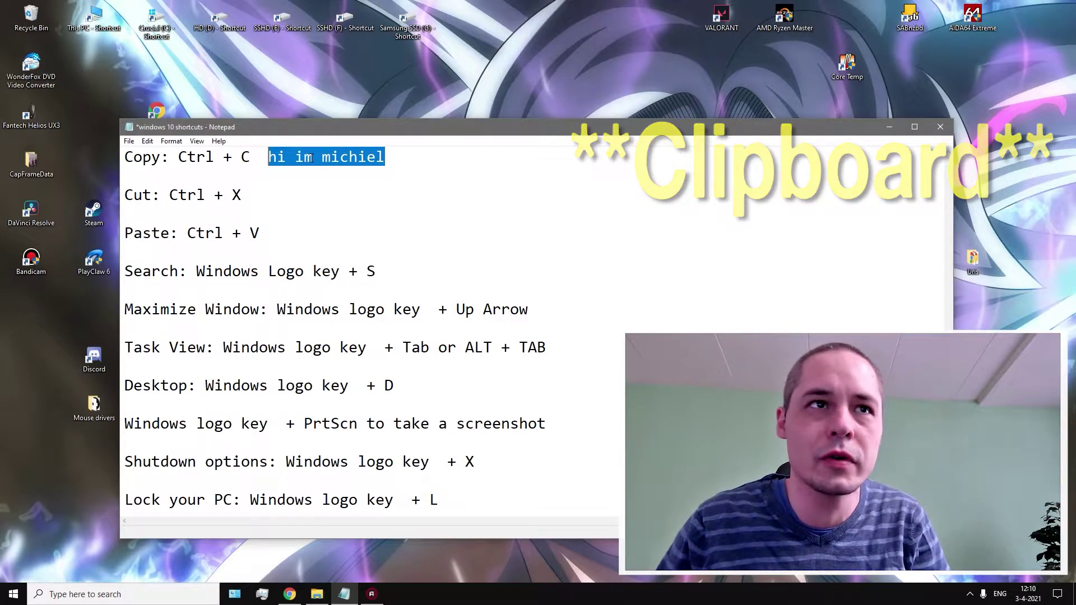
Highlight the 'Paste: Ctrl + V' line, then put the caret back after the greeting
left_click(272, 236)
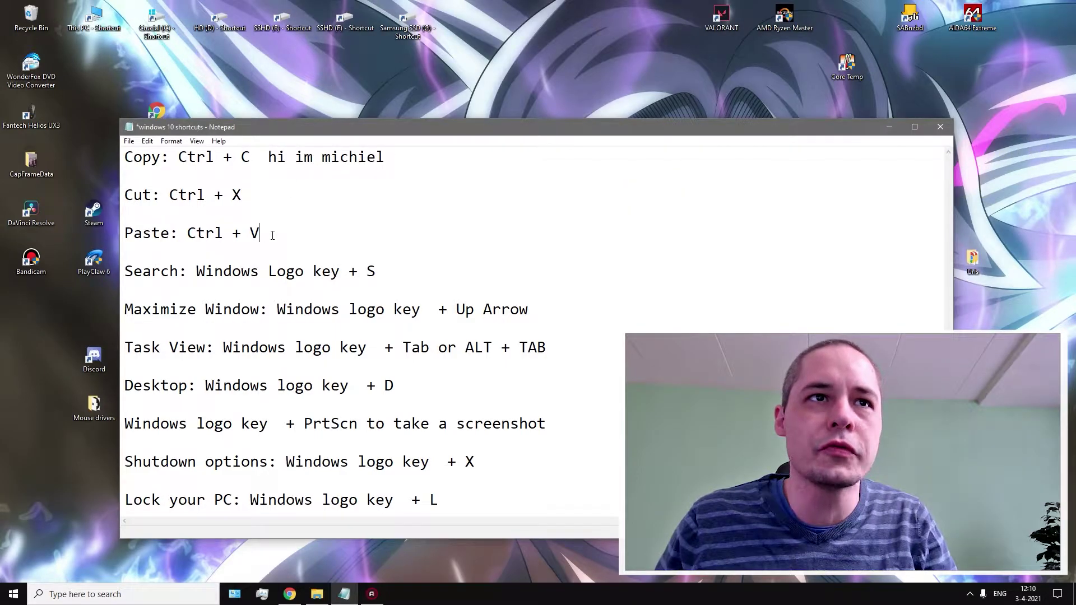
left_click_drag(281, 229, 114, 233)
left_click(388, 160)
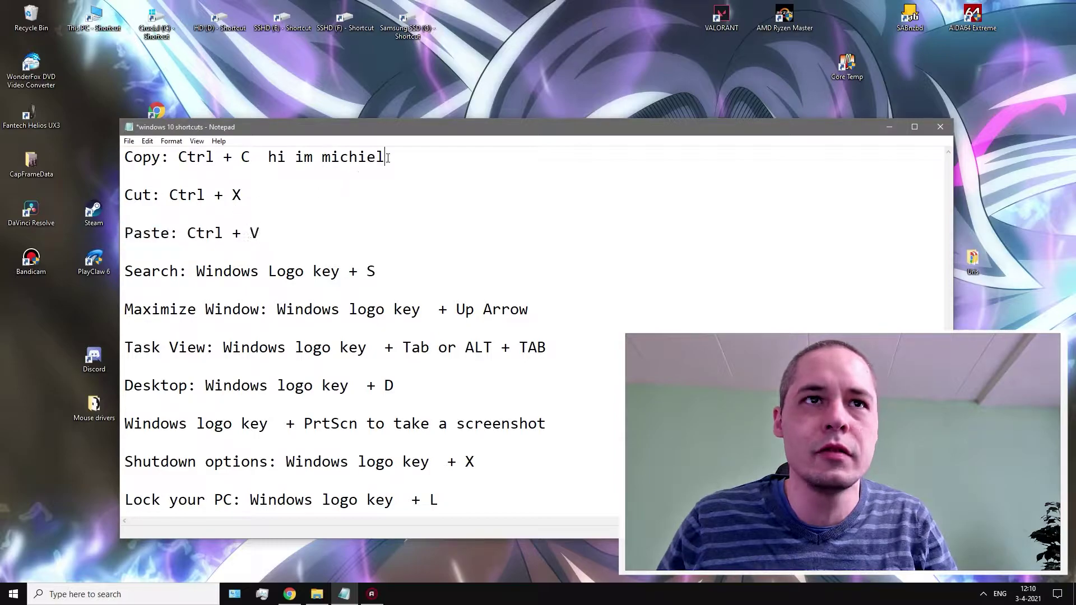
Type a colon and paste the copied greeting twice after the sample text
type(":")
key("ctrl+v")
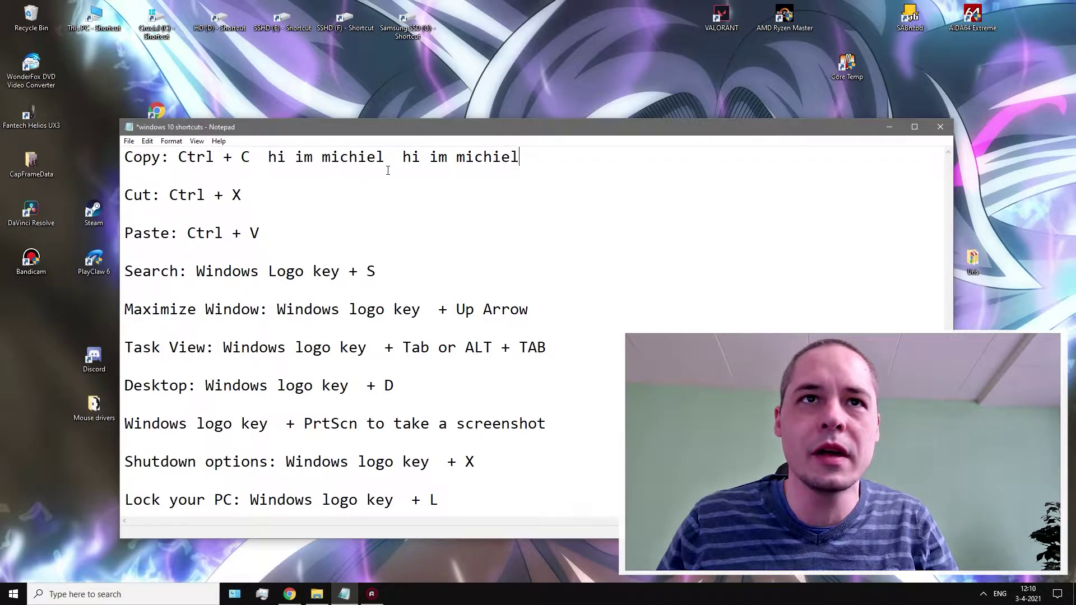
key("ctrl+v")
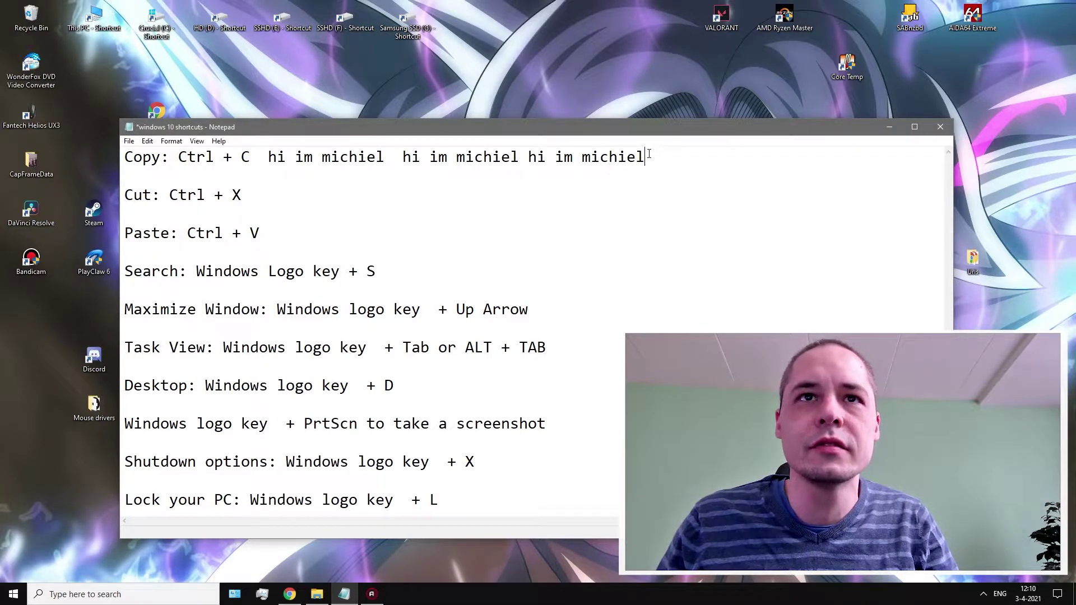
Cut away the added text so the first line reads only 'Copy: Ctrl + C'
left_click_drag(648, 154, 529, 156)
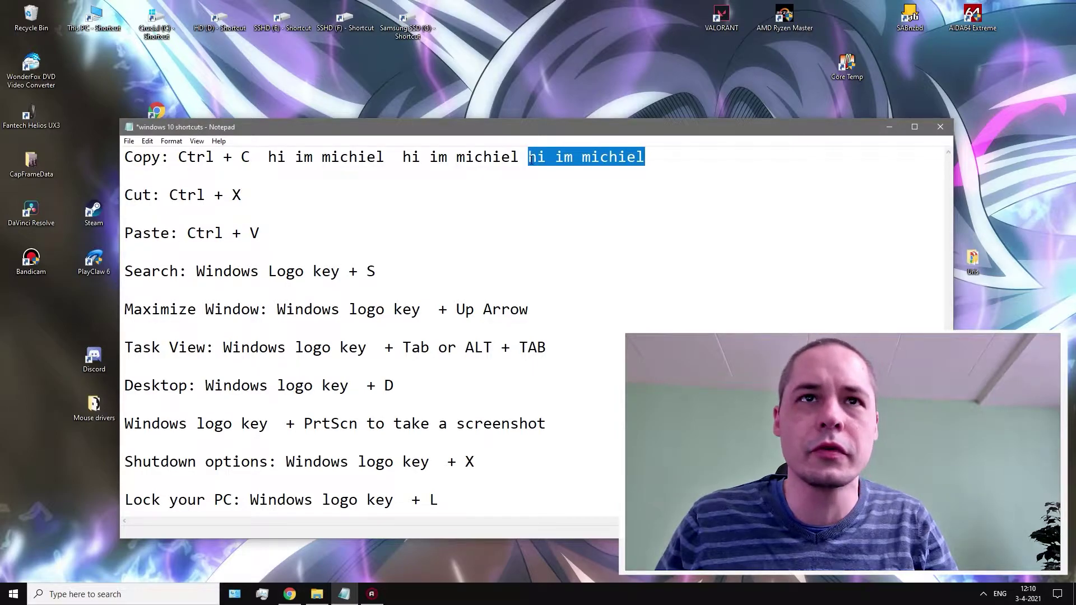
key("ctrl+x")
left_click_drag(520, 157, 267, 157)
key("ctrl+x")
key("ctrl+x")
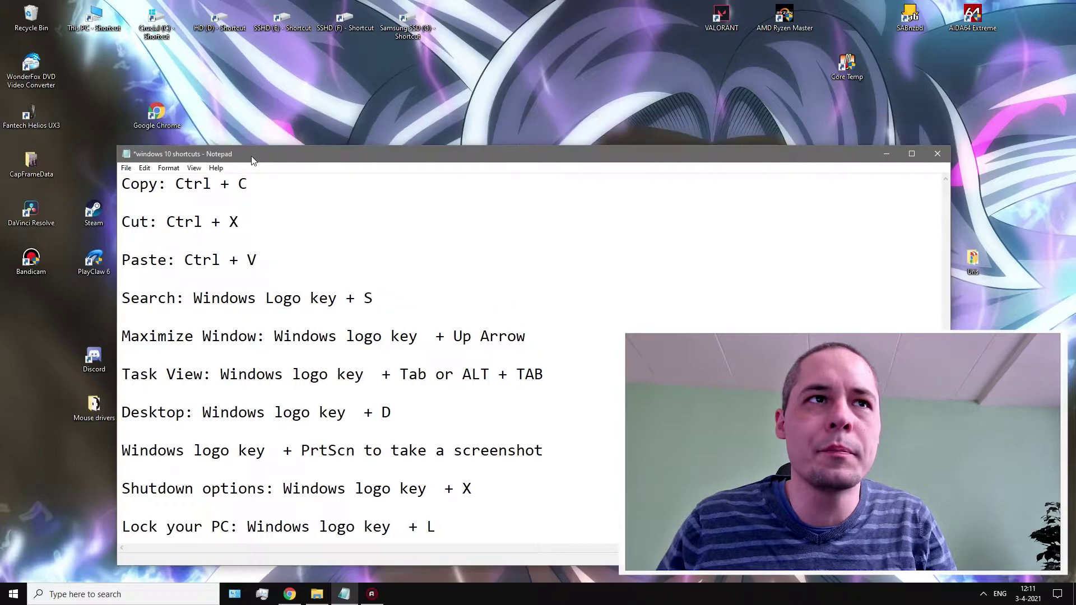
Select the Google Chrome desktop shortcut so Notepad loses focus
left_click(152, 116)
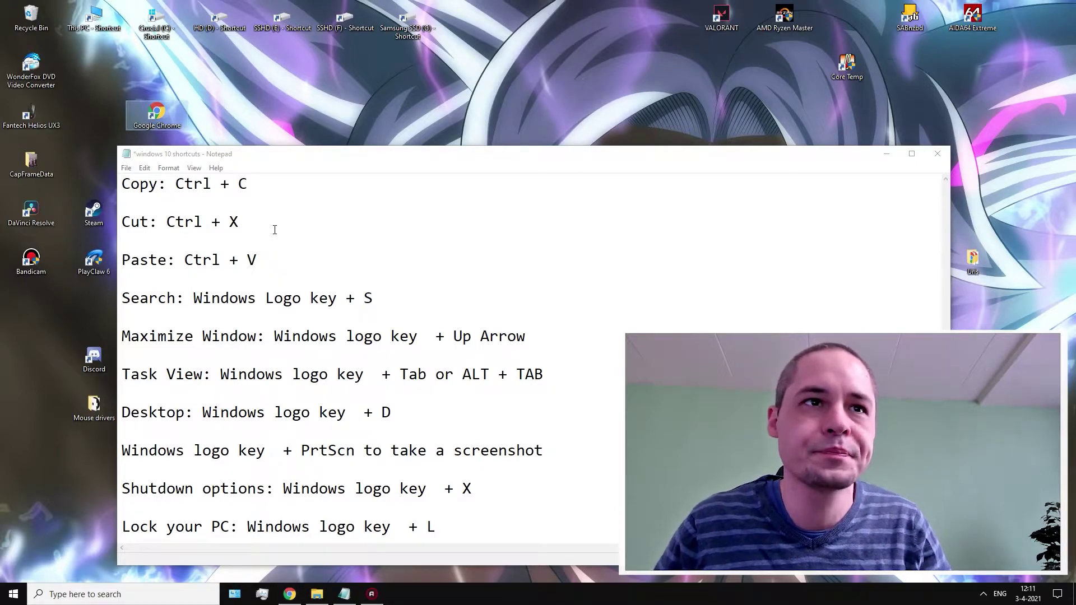
left_click(372, 298)
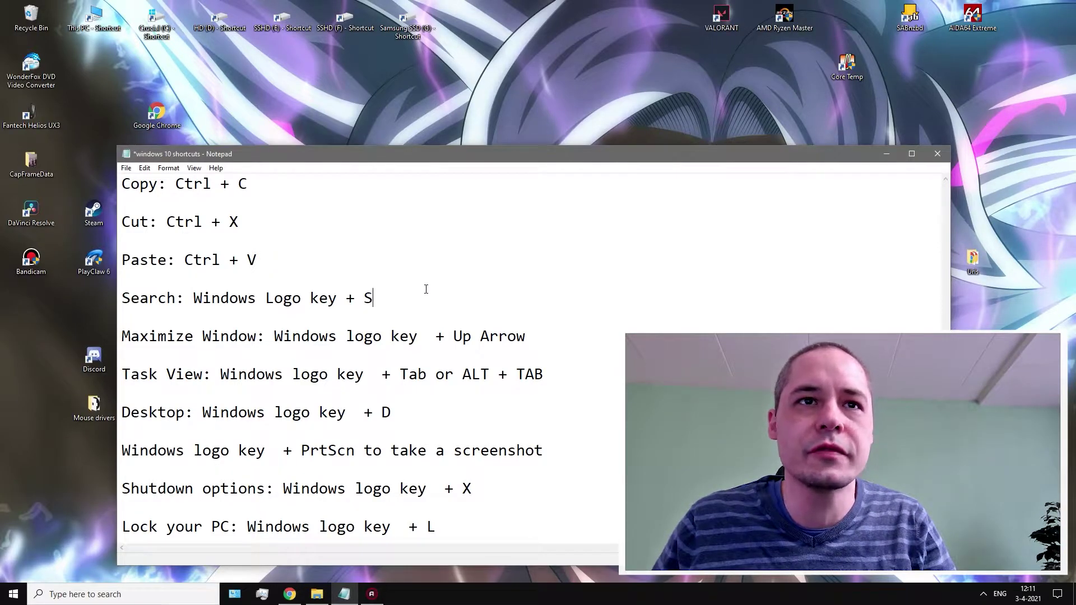
key("Up")
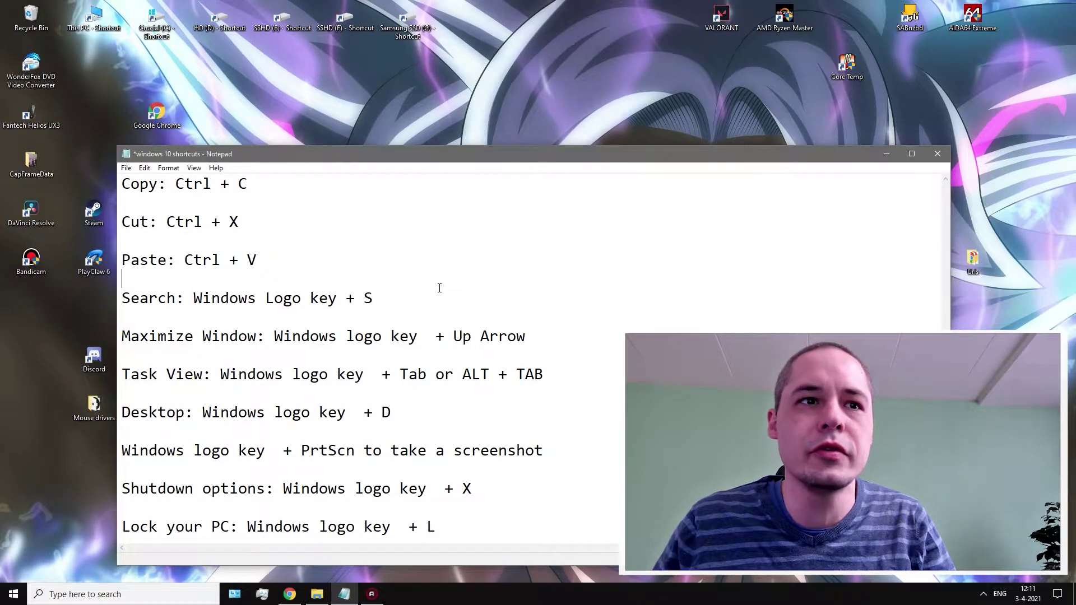
left_click(112, 597)
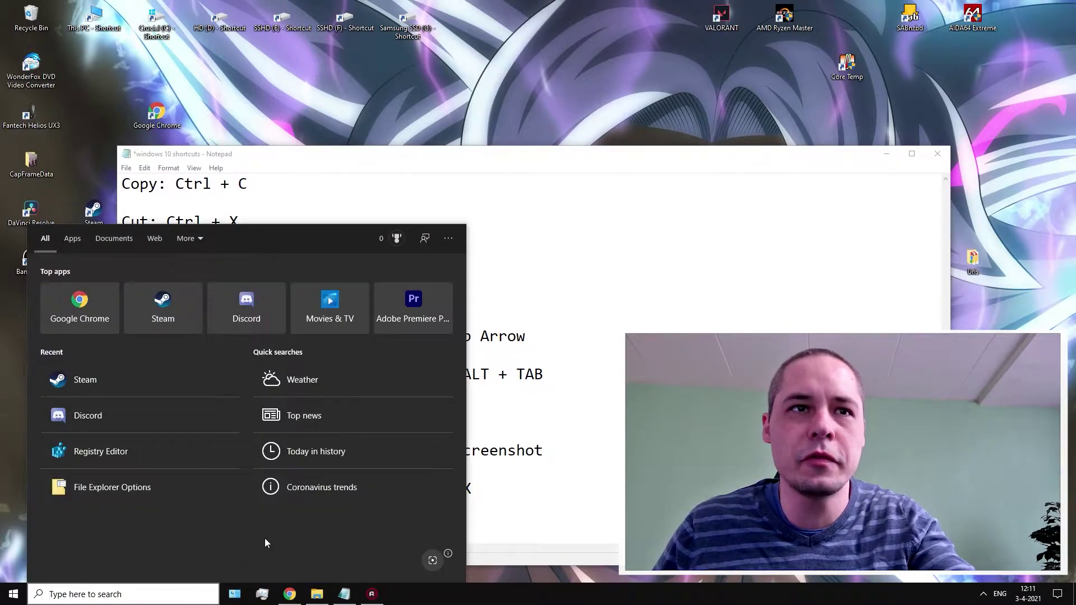
key("Escape")
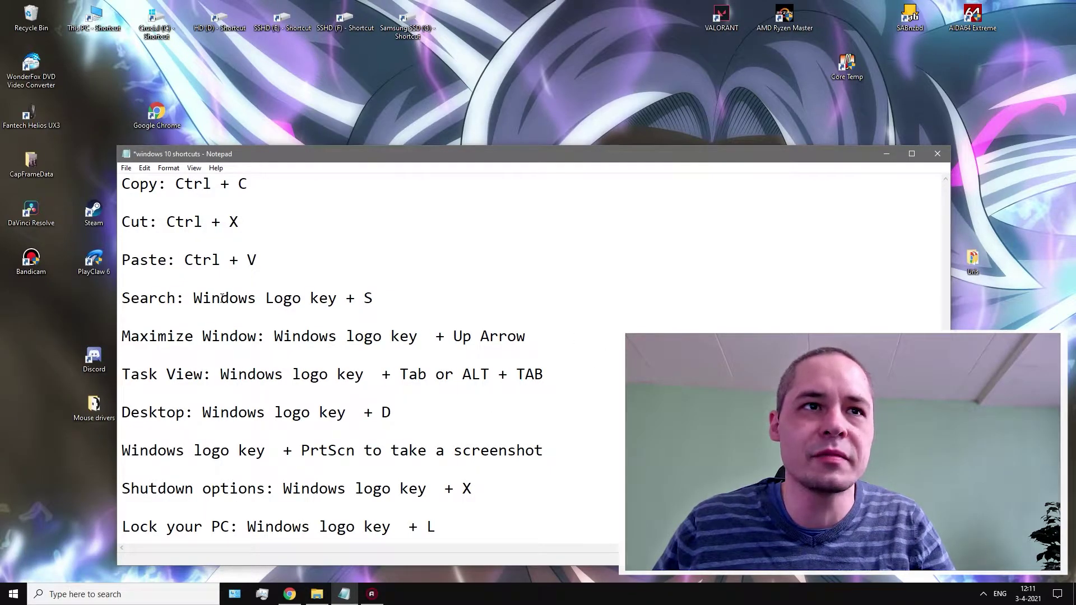
left_click_drag(191, 303, 380, 296)
left_click(590, 307)
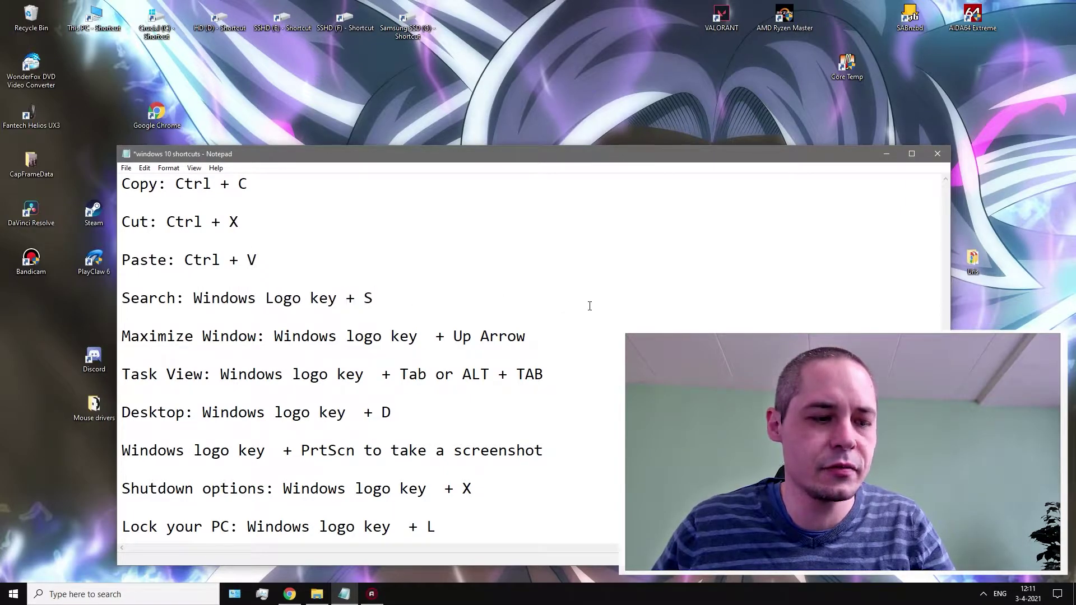
key("super+s")
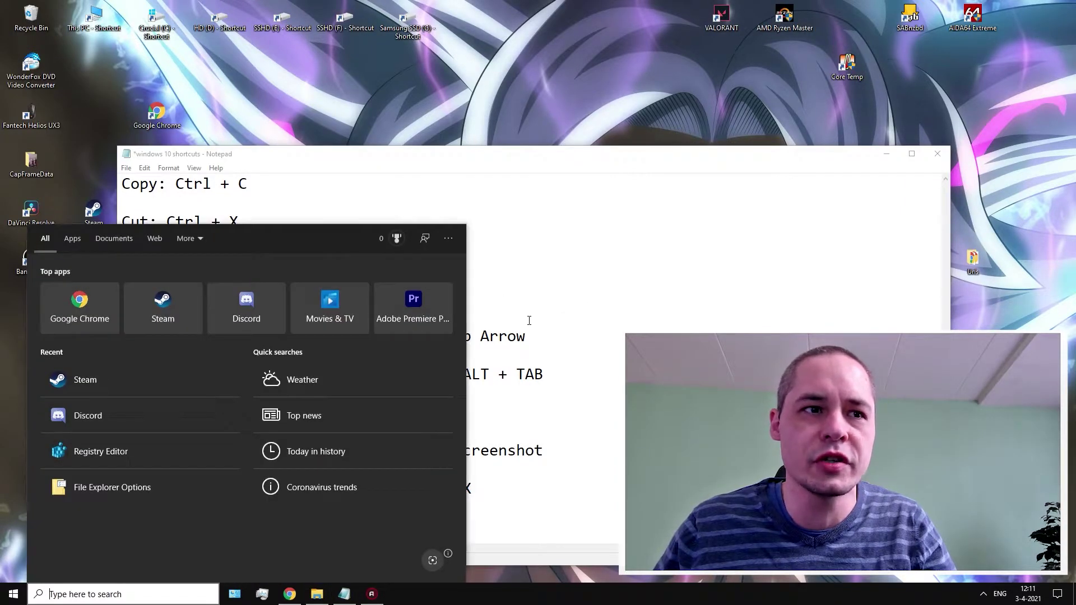
left_click(569, 314)
left_click(116, 595)
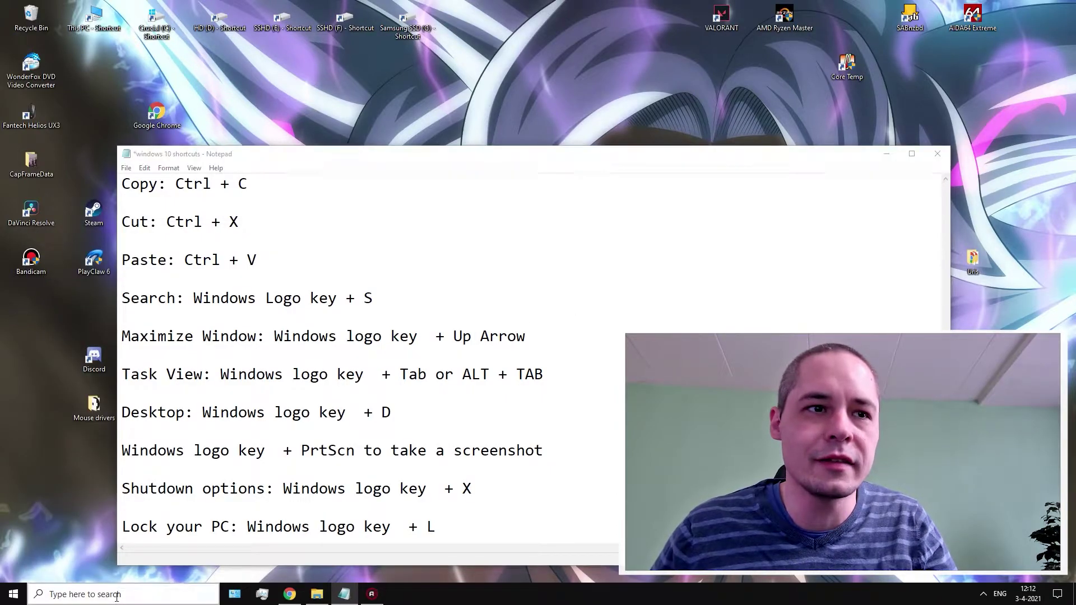
Switch taskbar search to 'Show search icon', then test it with Win+S and Esc
right_click(116, 595)
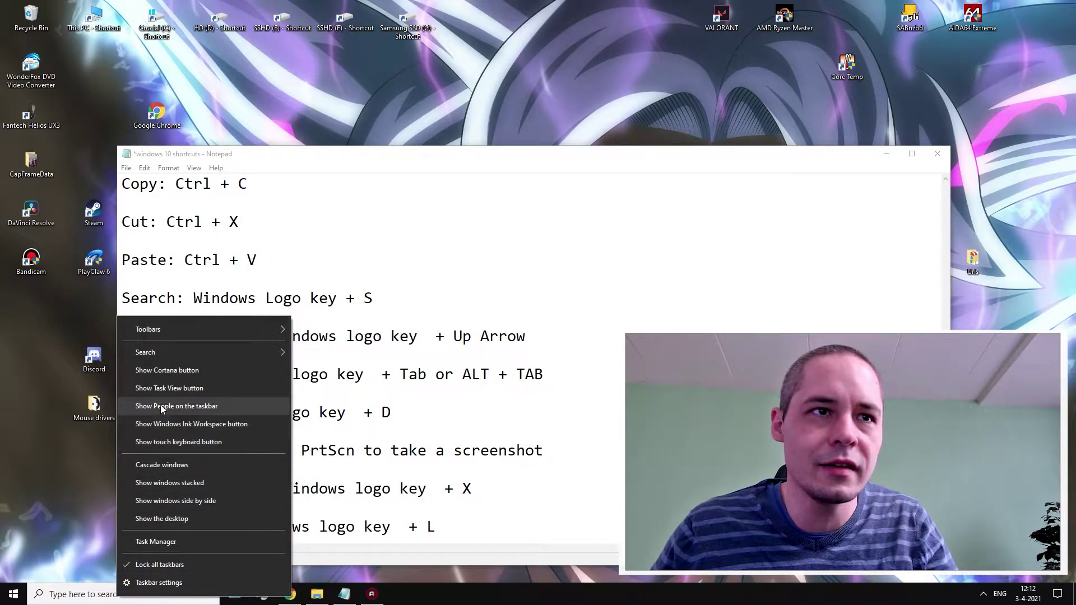
mouse_move(169, 356)
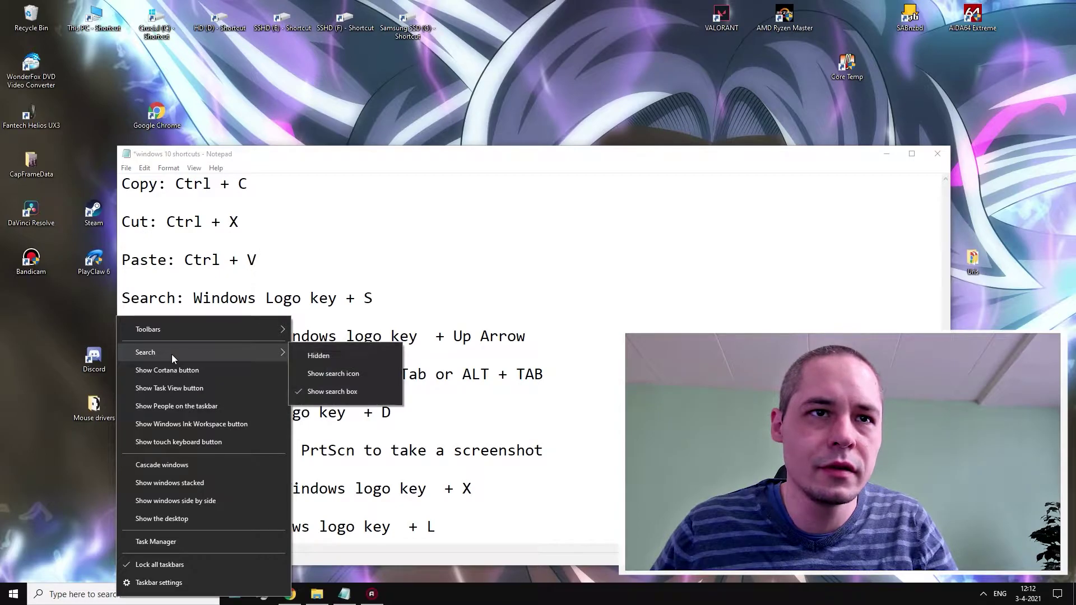
left_click(316, 373)
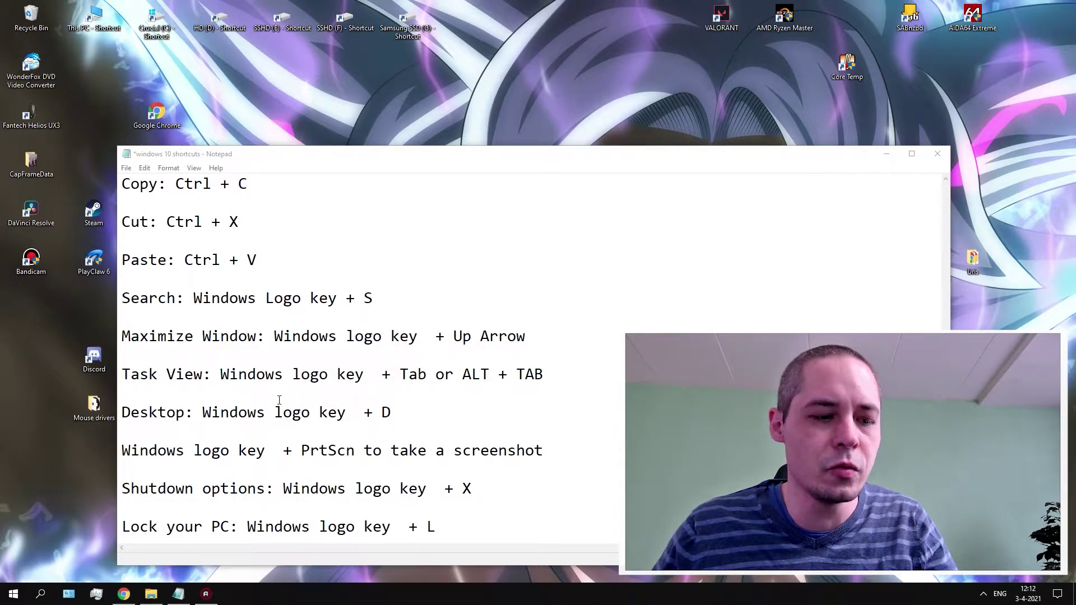
key("super+s")
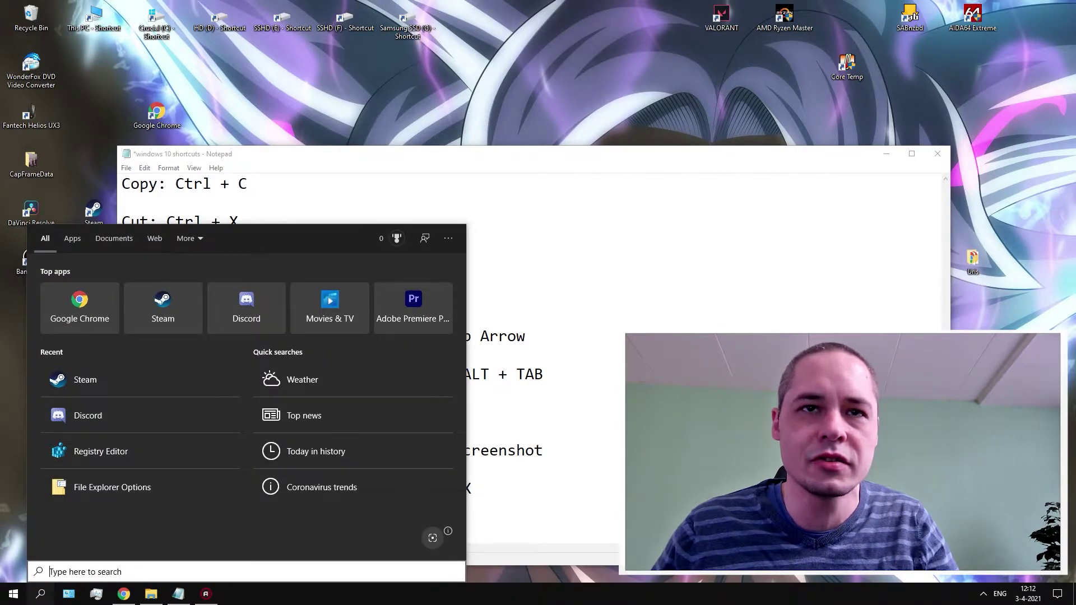
key("Escape")
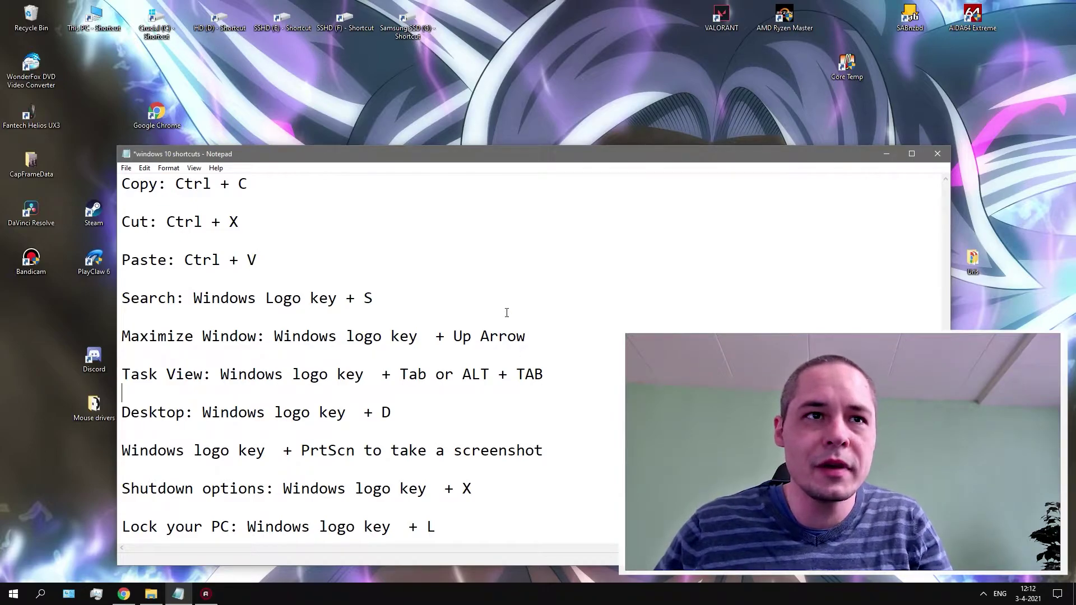
Highlight the Maximize Window shortcut keys, then place the caret after 'Paste: Ctrl + V'
left_click_drag(554, 336, 109, 345)
left_click(275, 339)
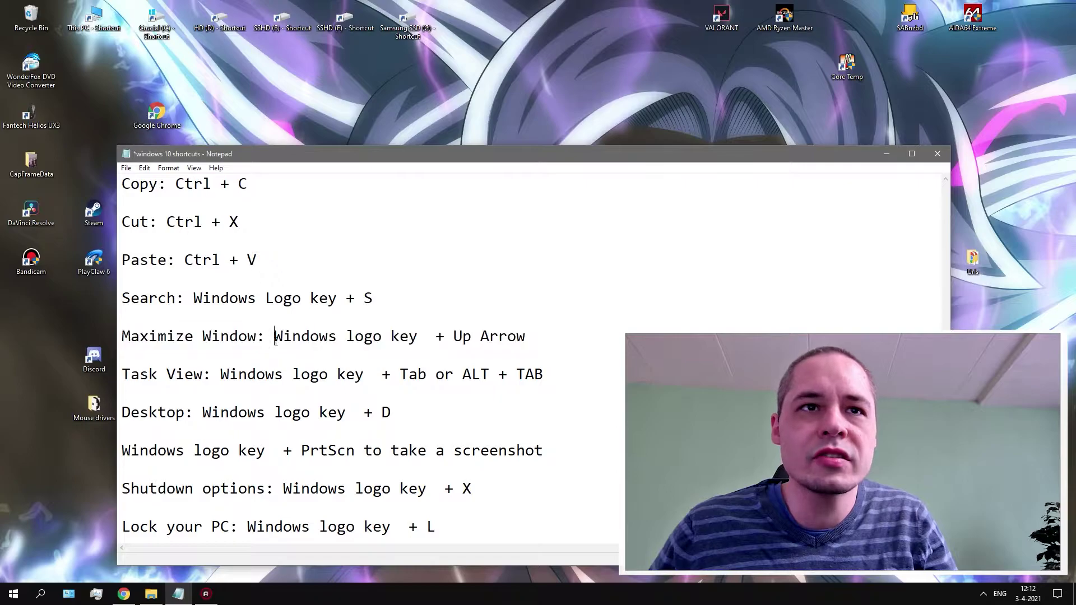
left_click_drag(275, 342, 527, 329)
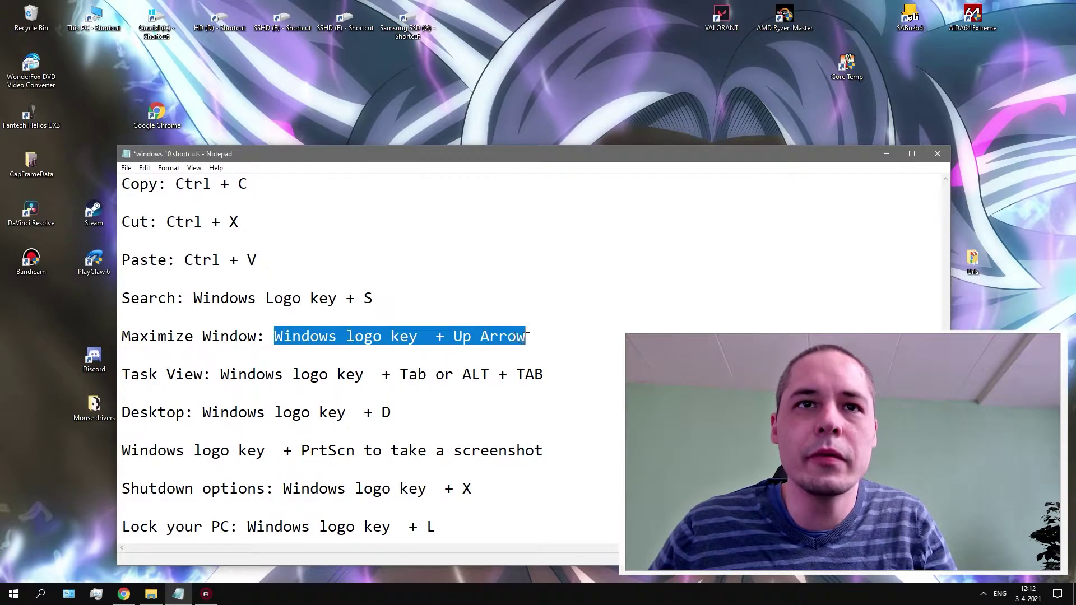
left_click(591, 334)
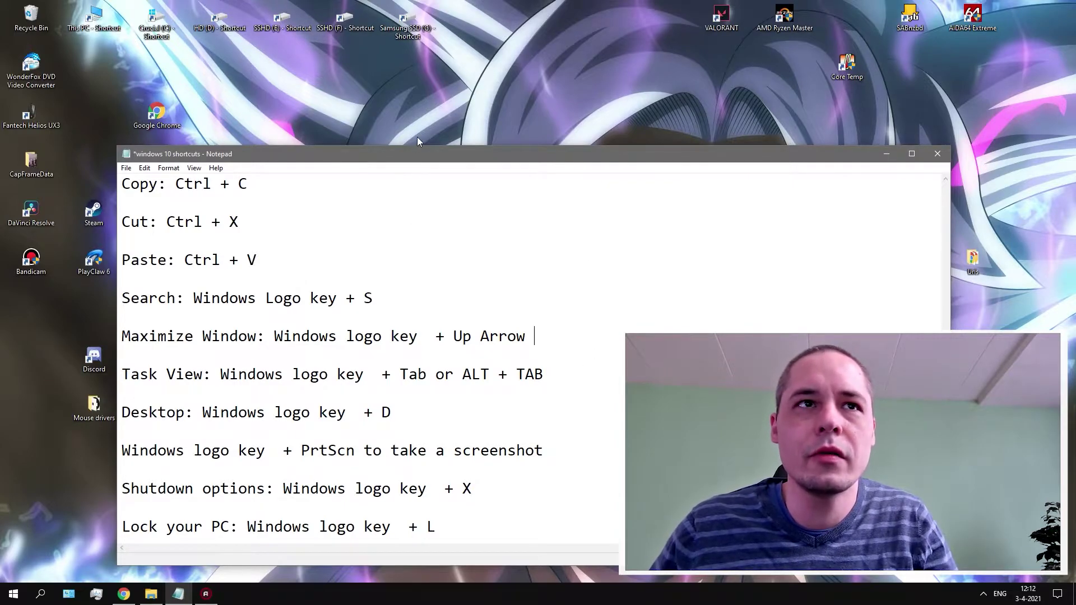
left_click(440, 251)
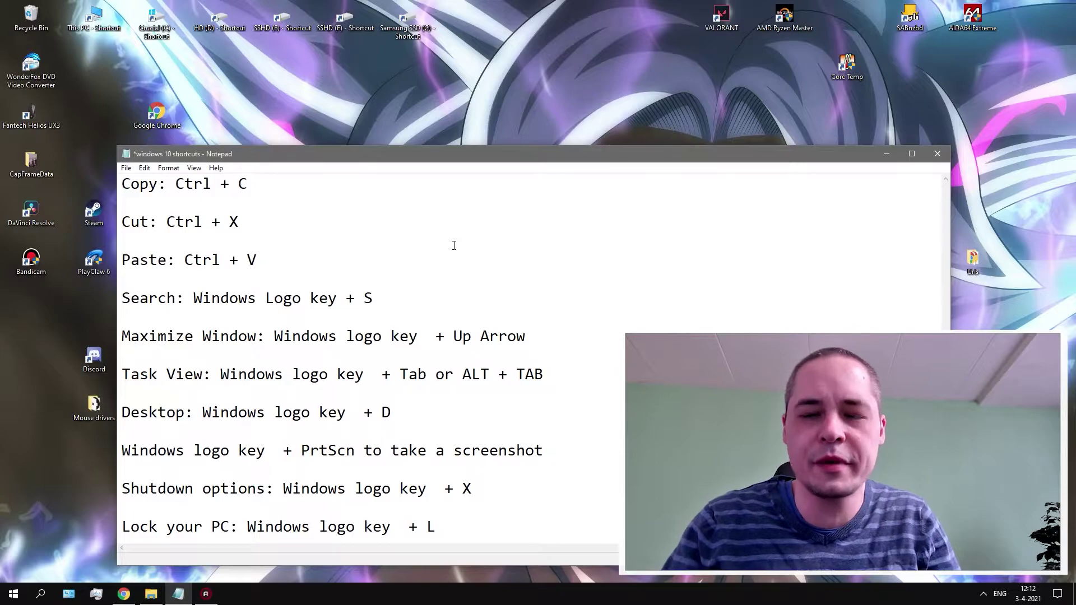
Toggle Notepad between maximized and restored with Win+Up and Win+Down, ending windowed
key("super+Up")
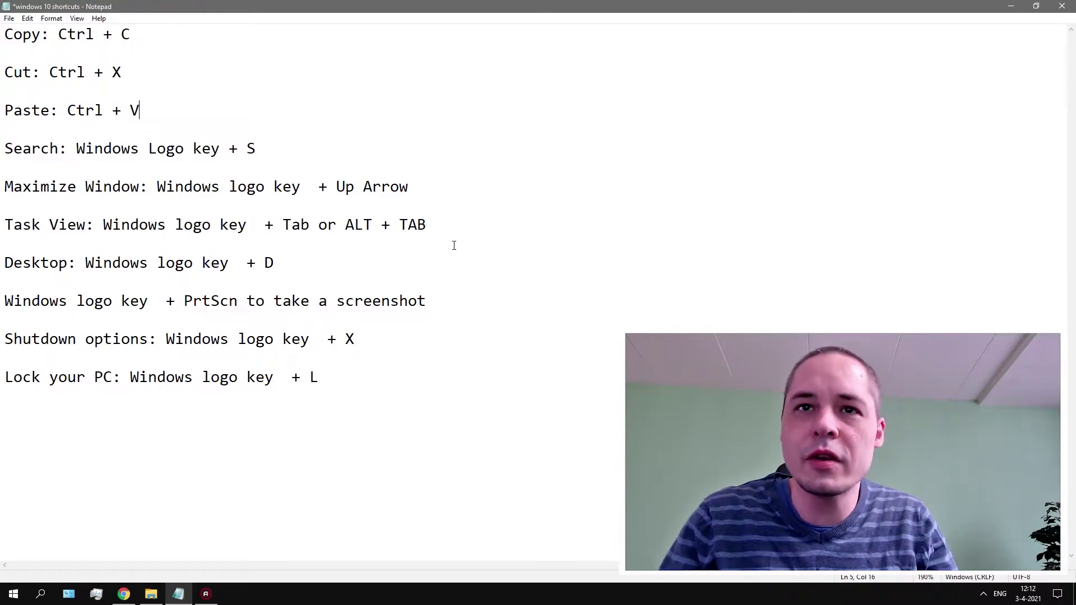
key("super+Down")
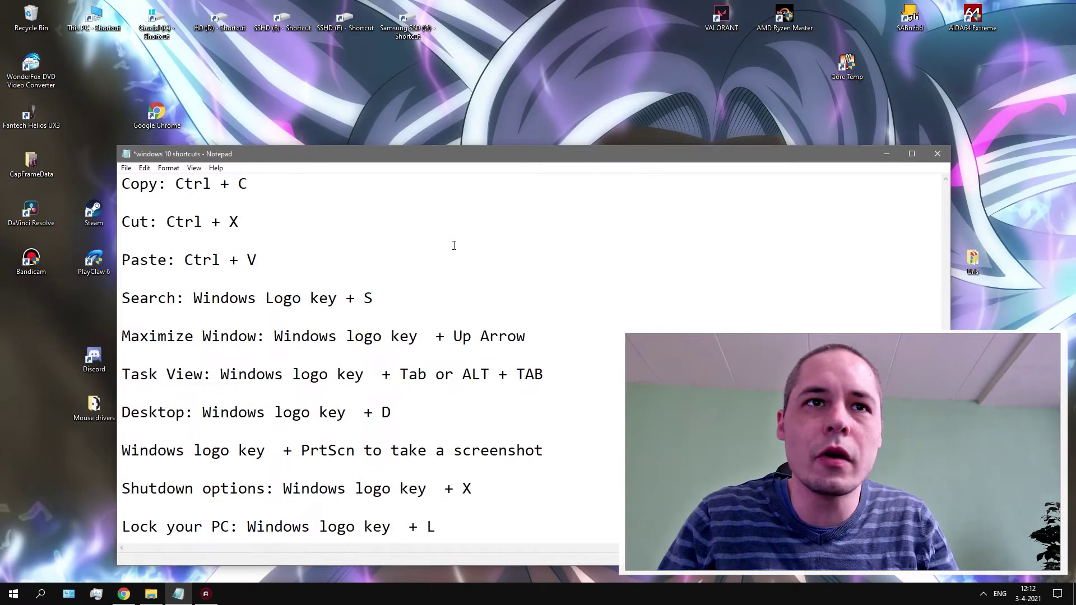
key("super+Up")
key("super+Down")
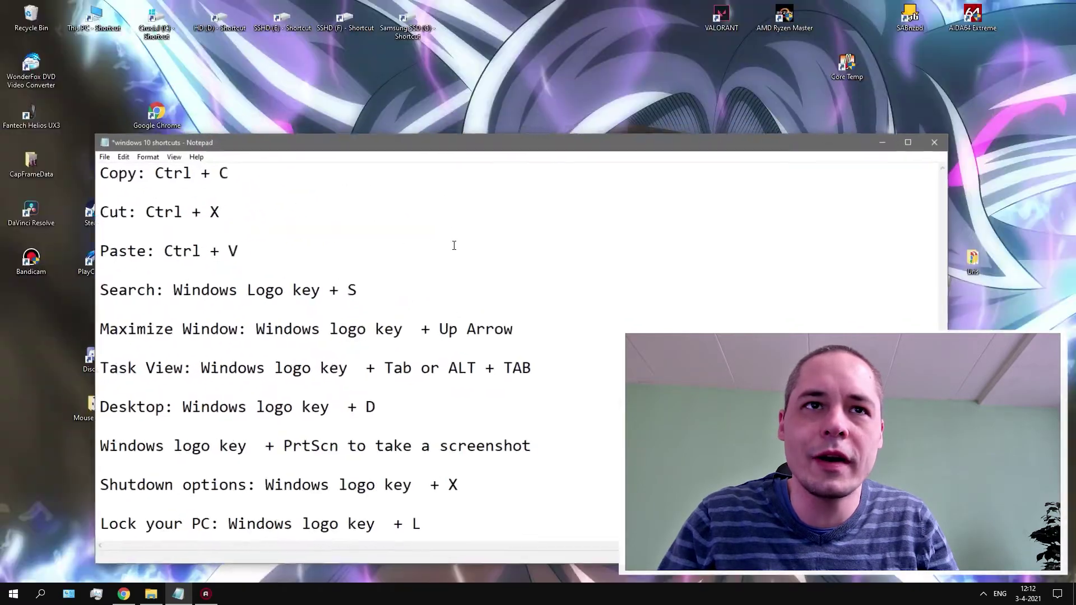
key("super+Up")
key("super+Down")
key("super+Up")
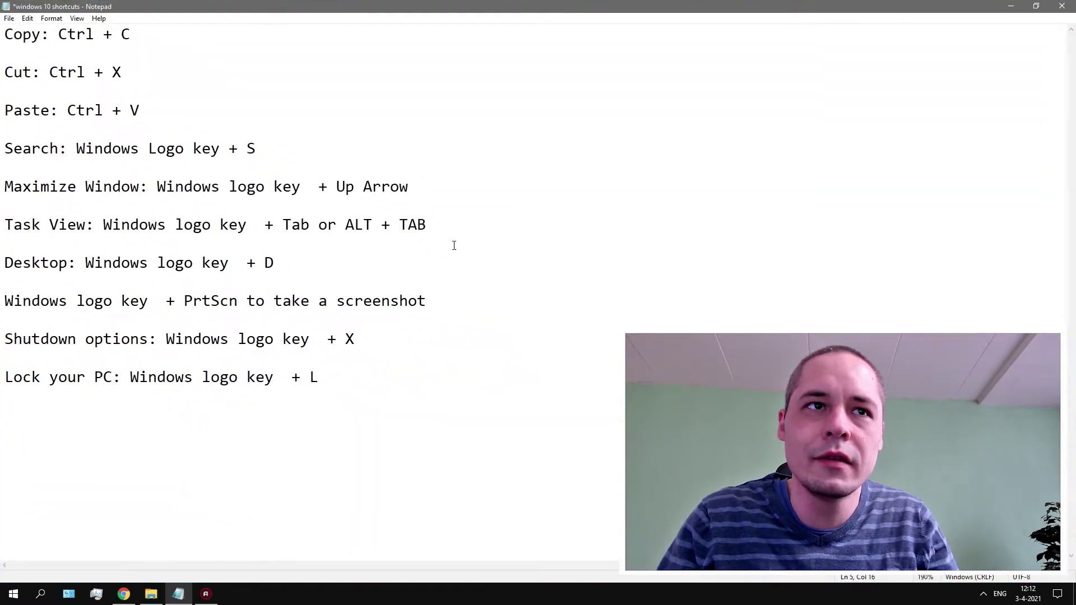
key("super+Down")
key("super+Up")
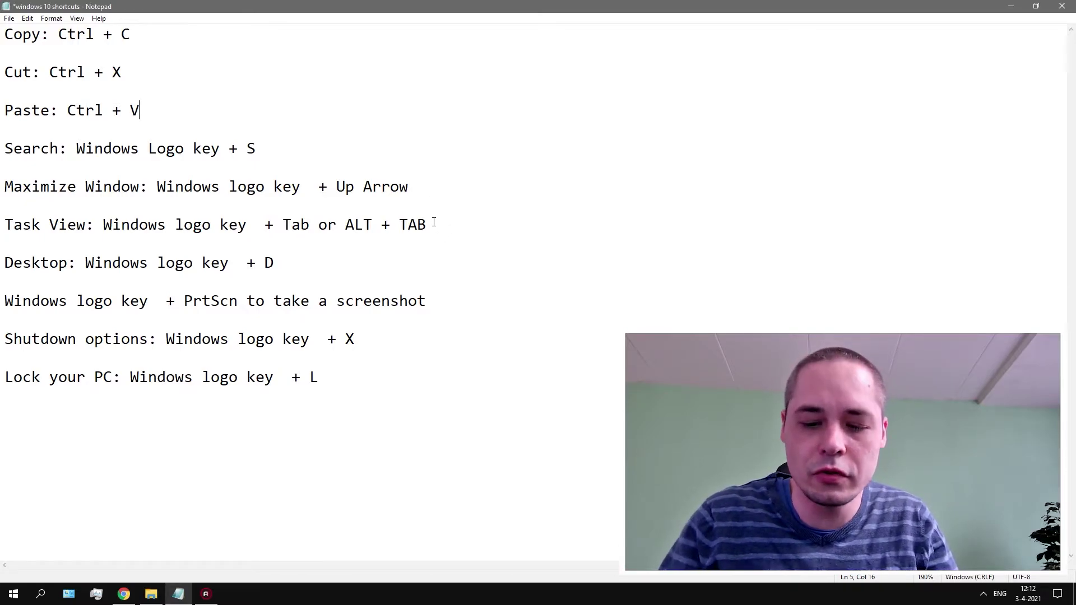
key("super+Down")
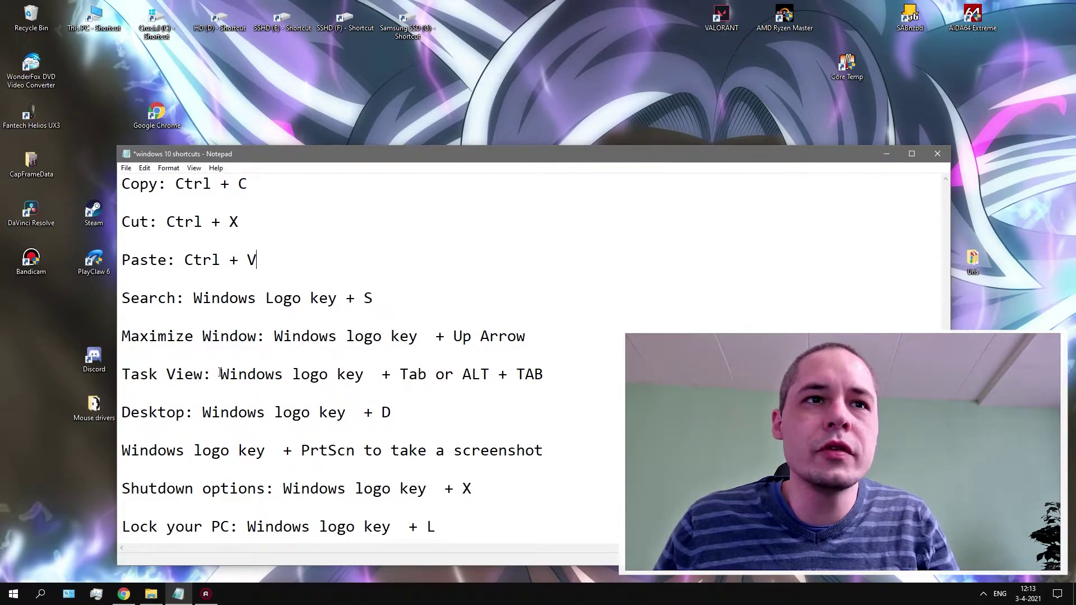
left_click_drag(220, 374, 427, 372)
left_click(543, 374)
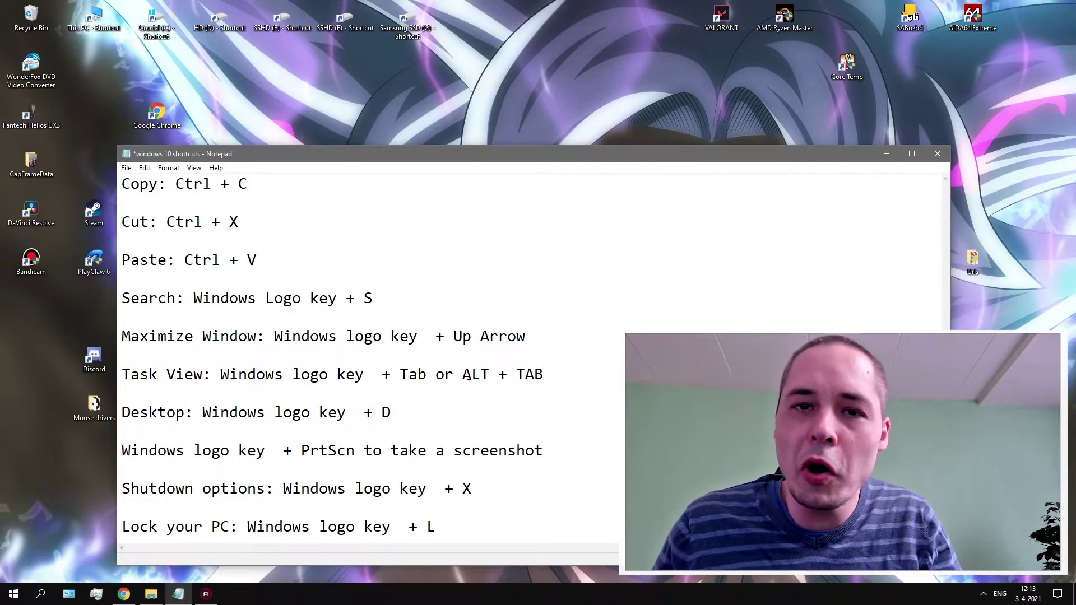
left_click_drag(463, 375, 544, 376)
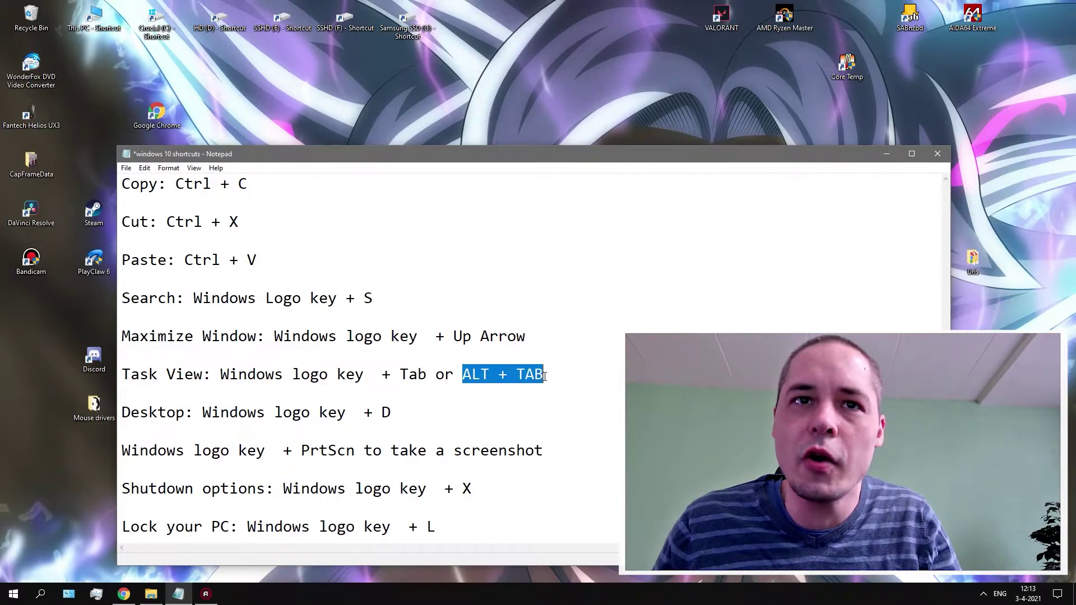
key("Down")
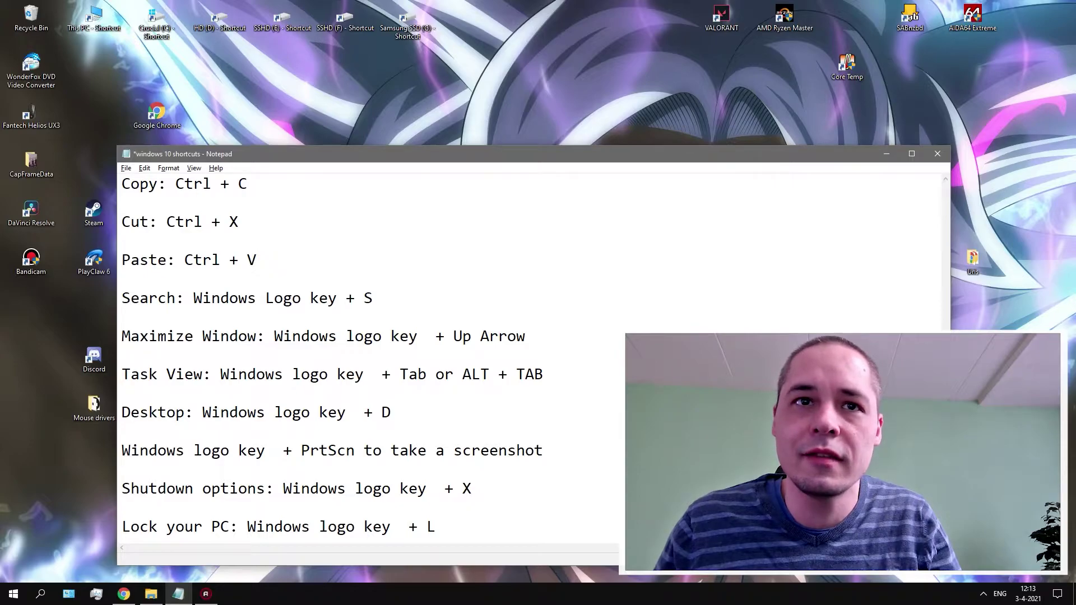
key("alt+Tab")
key("alt+Tab")
key("alt+Tab")
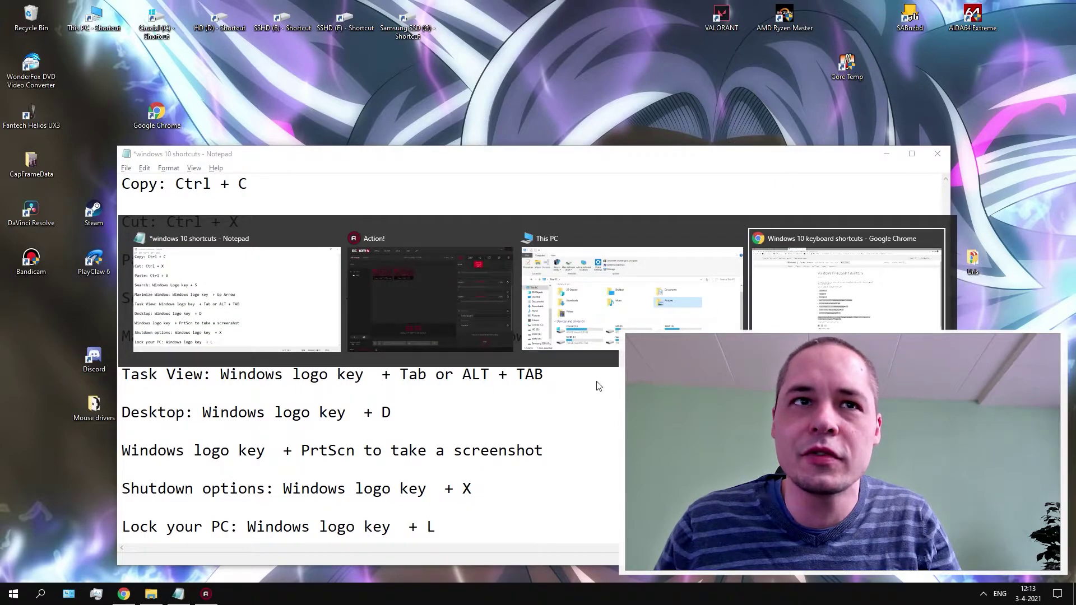
key("alt+Tab")
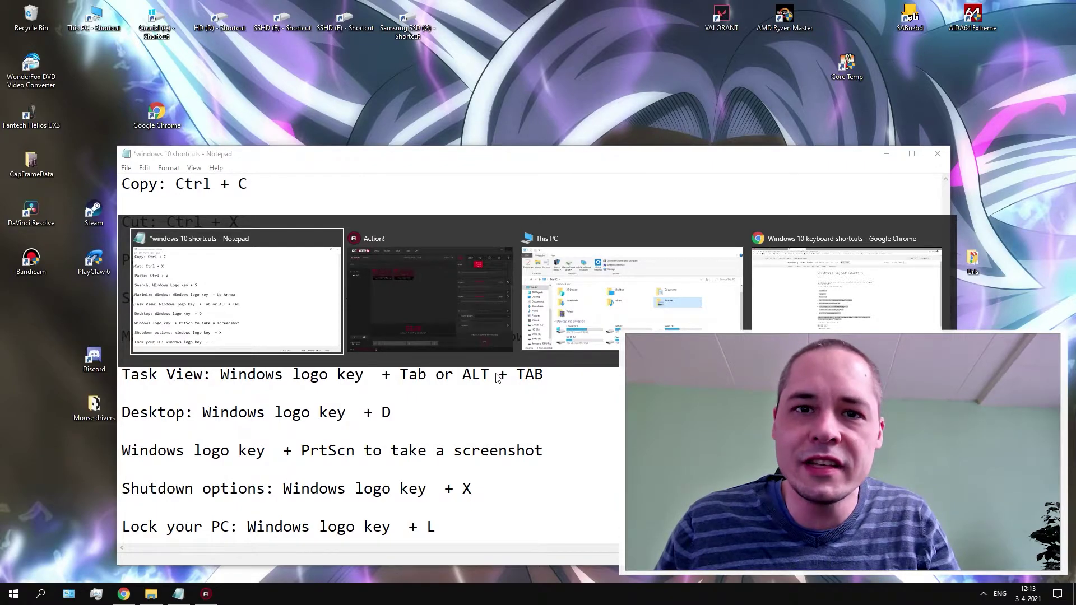
key("alt")
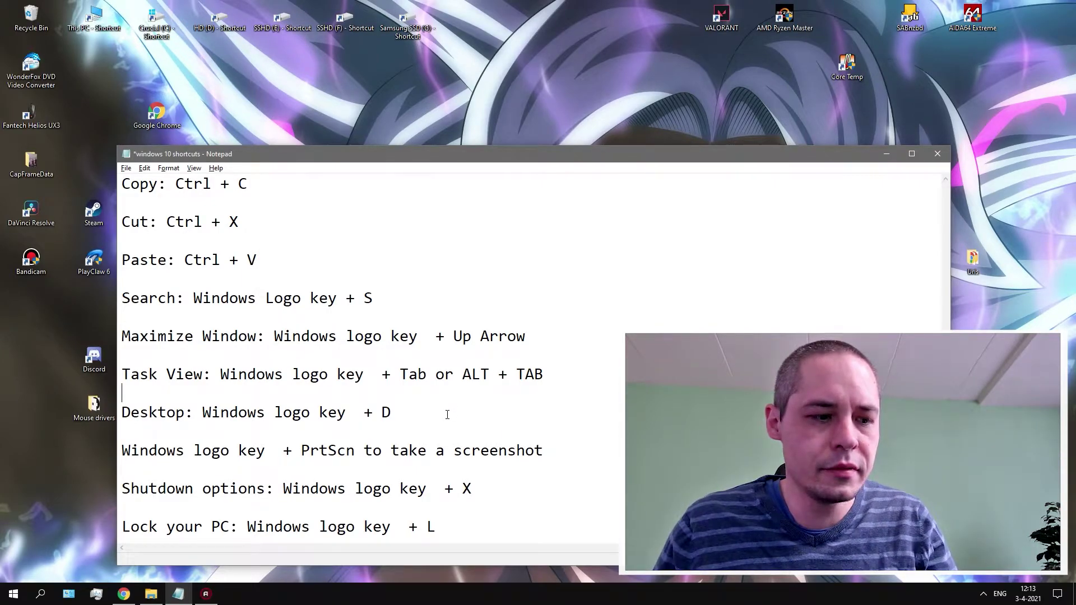
key("super+Tab")
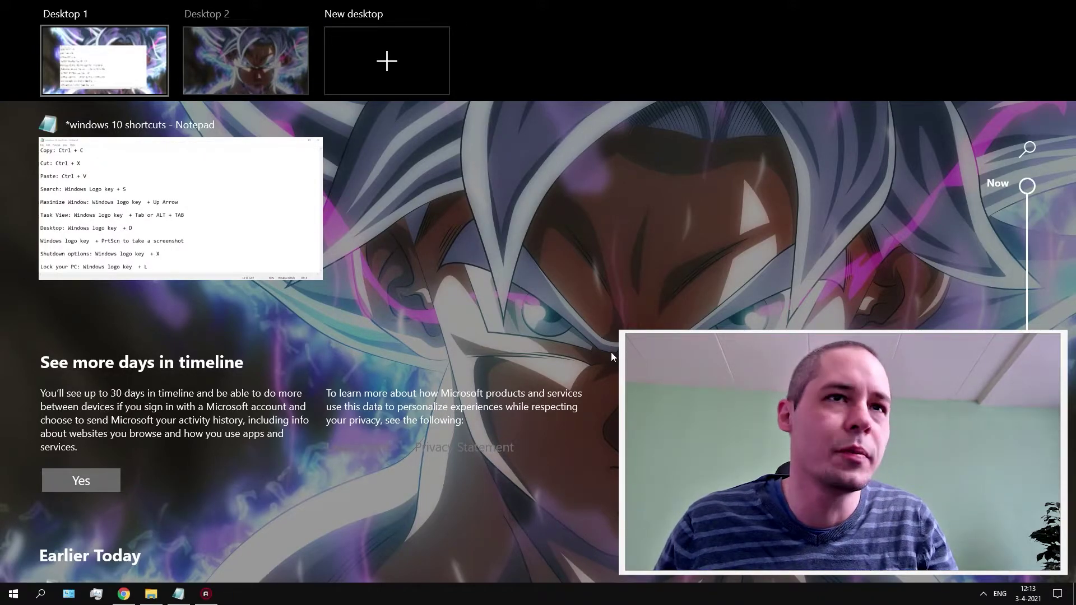
key("super+Tab")
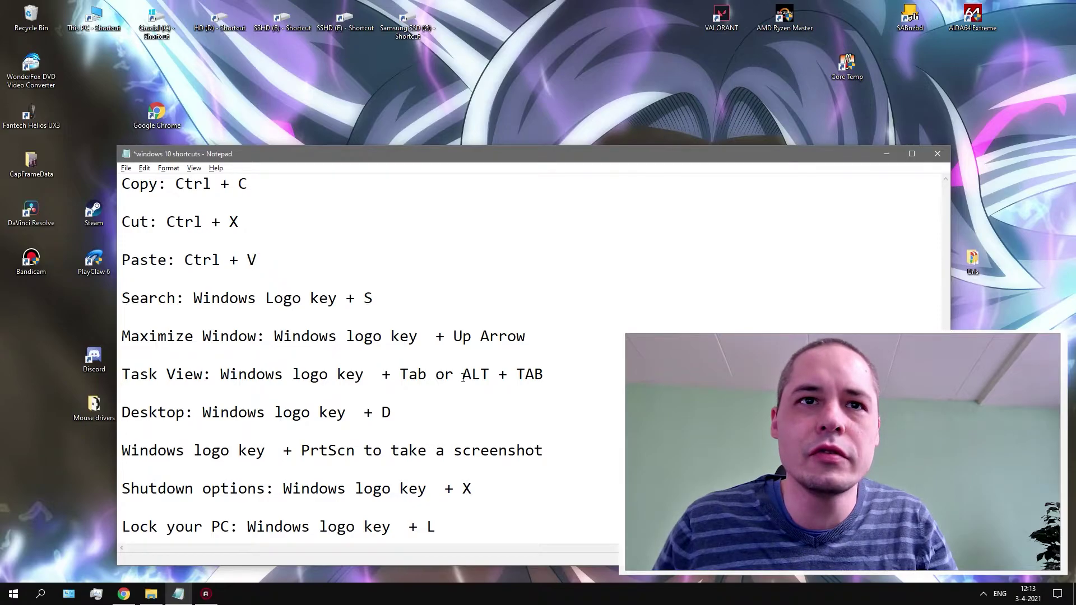
left_click_drag(462, 374, 544, 377)
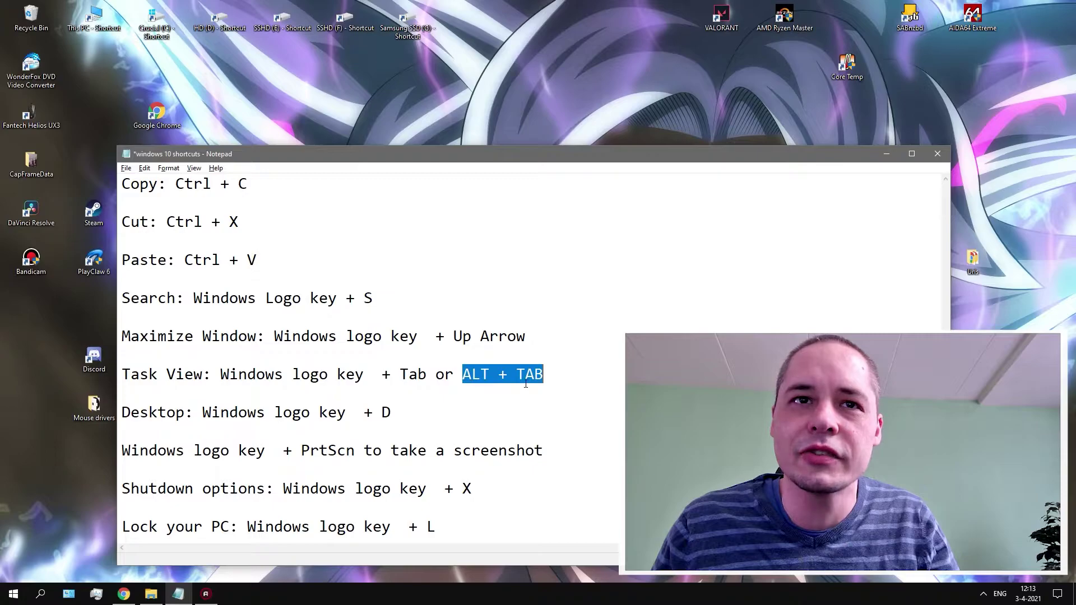
Maximize Notepad via its title bar, show the desktop, then restore Notepad from the taskbar
left_click(565, 387)
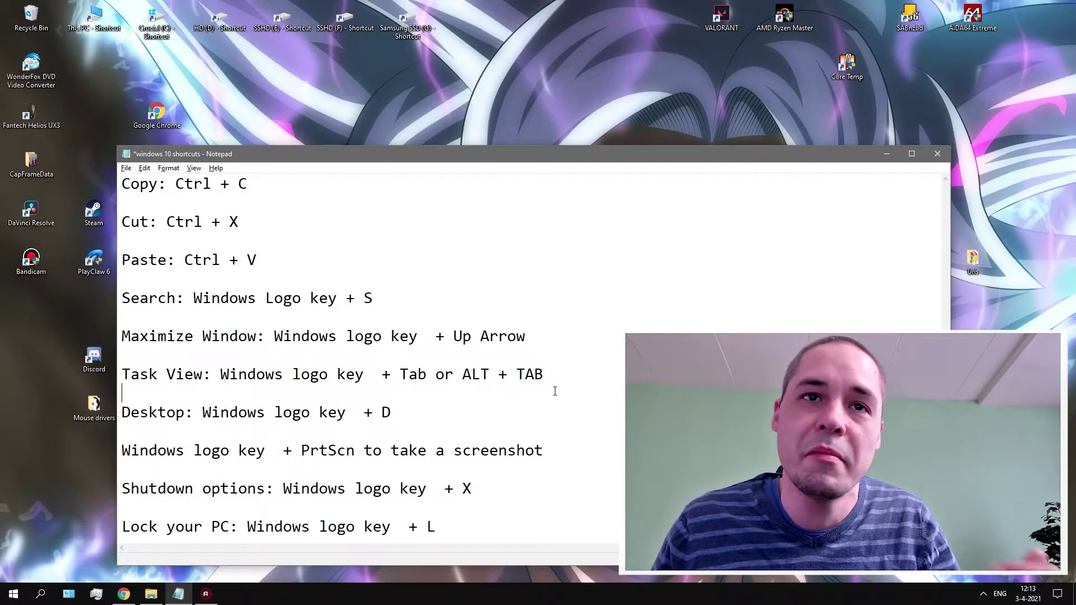
double_click(332, 159)
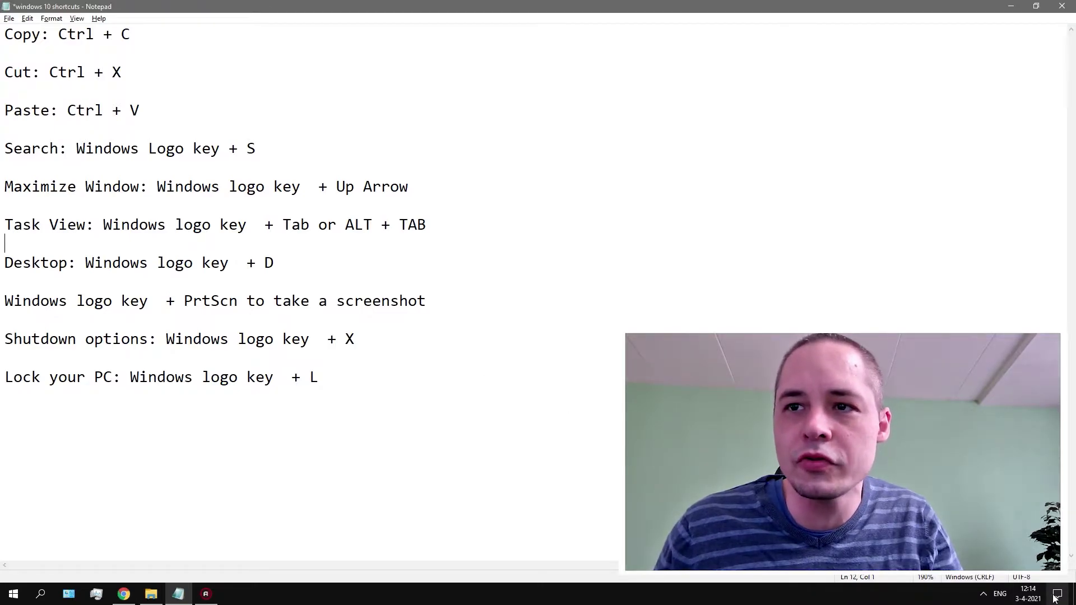
left_click(1072, 599)
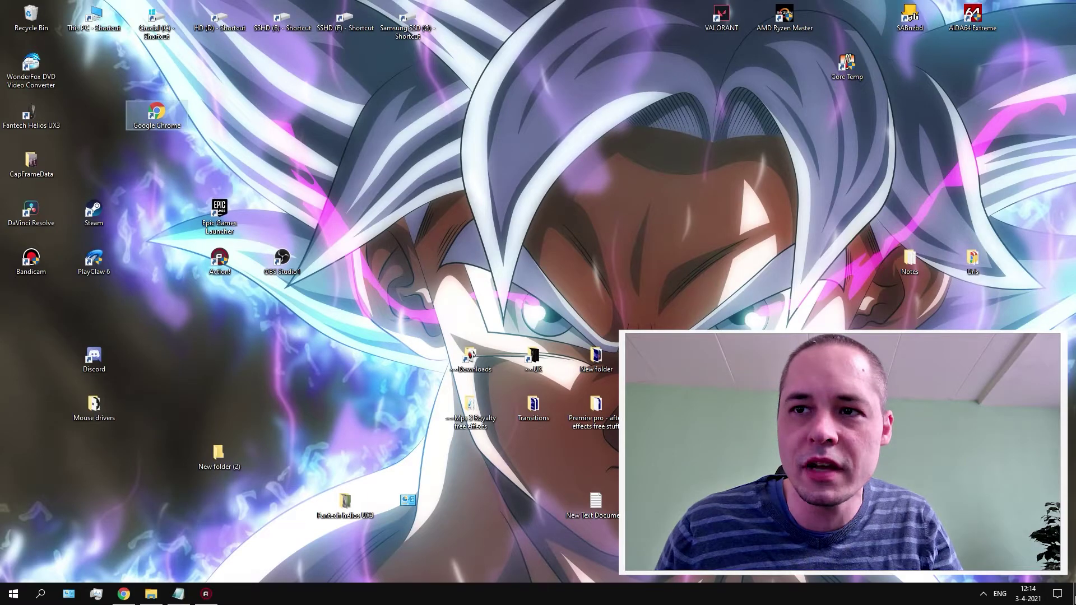
left_click(179, 594)
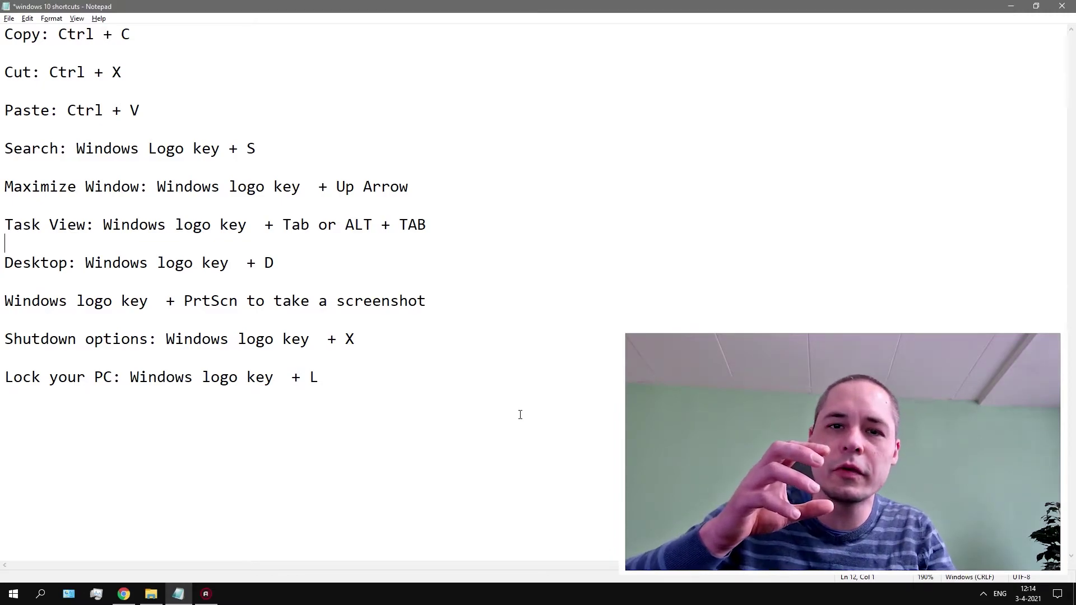
Show the desktop with Win+D and the Show Desktop corner, restoring Notepad each time
key("super+d")
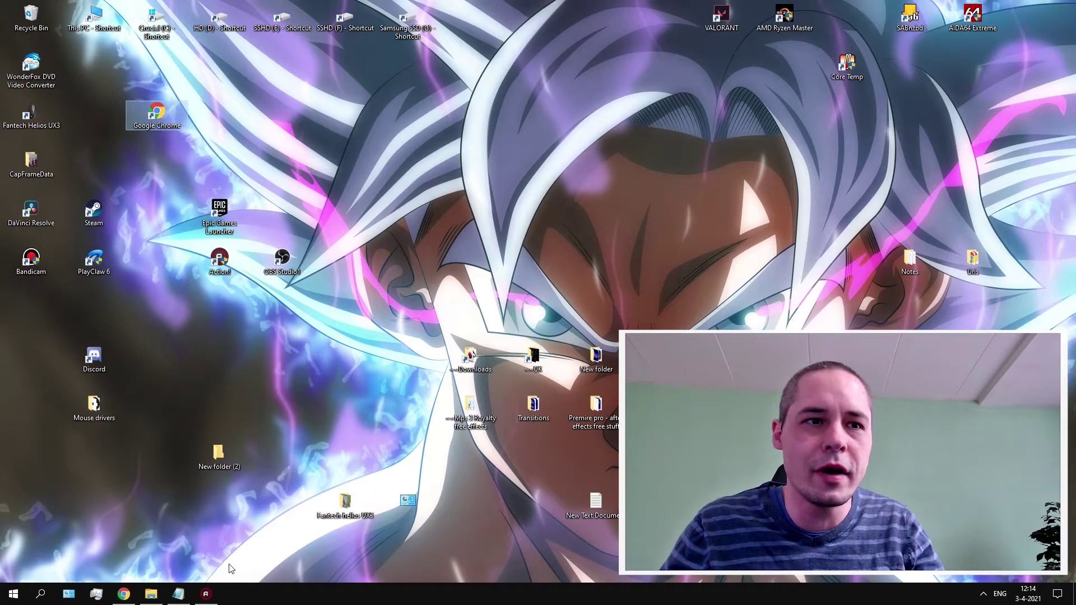
left_click(186, 595)
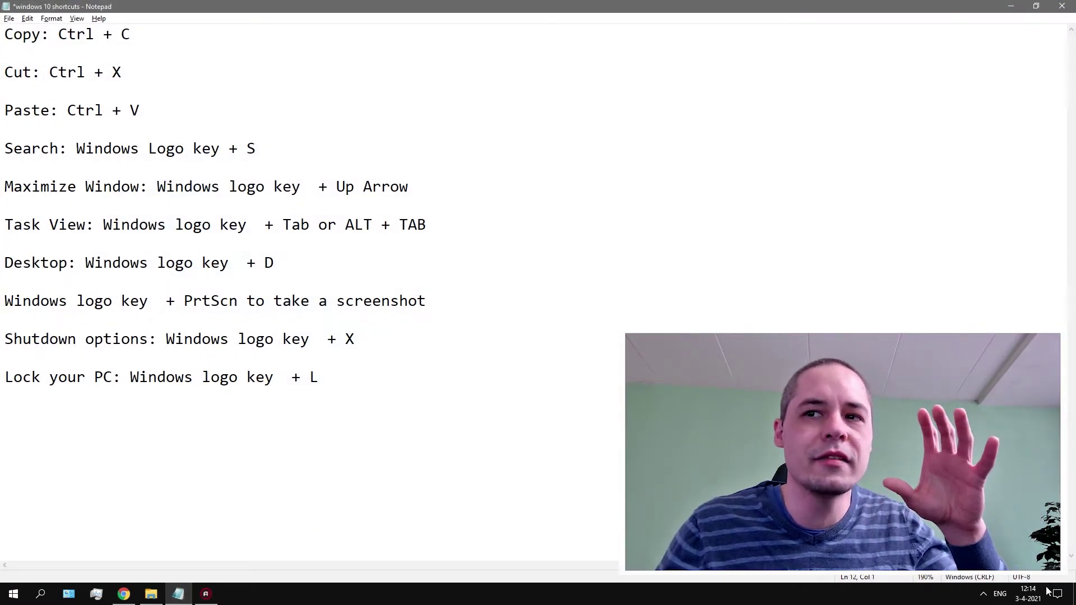
left_click(1069, 597)
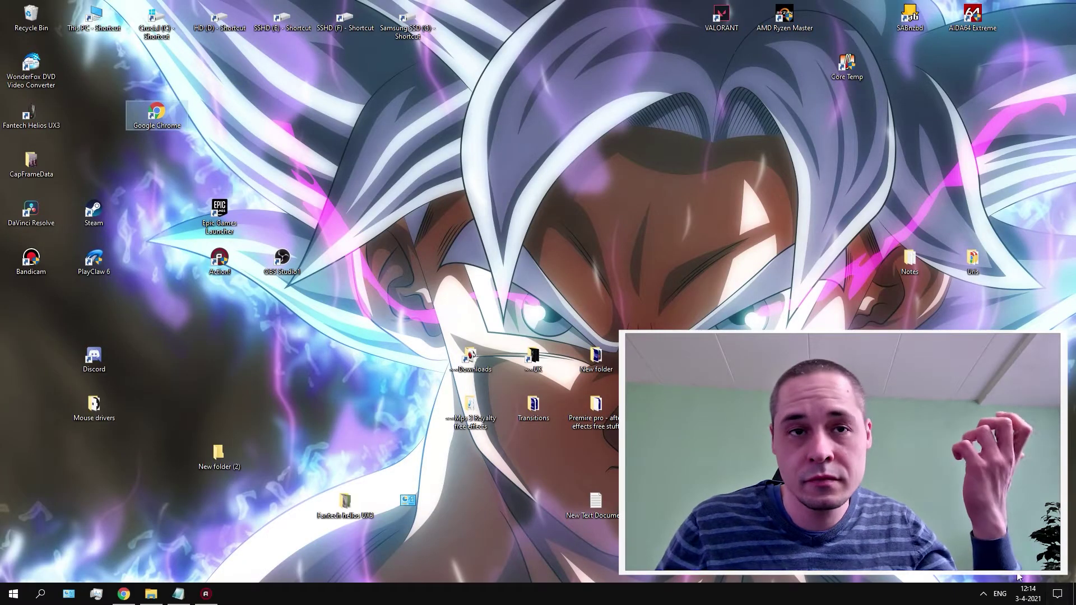
left_click(182, 591)
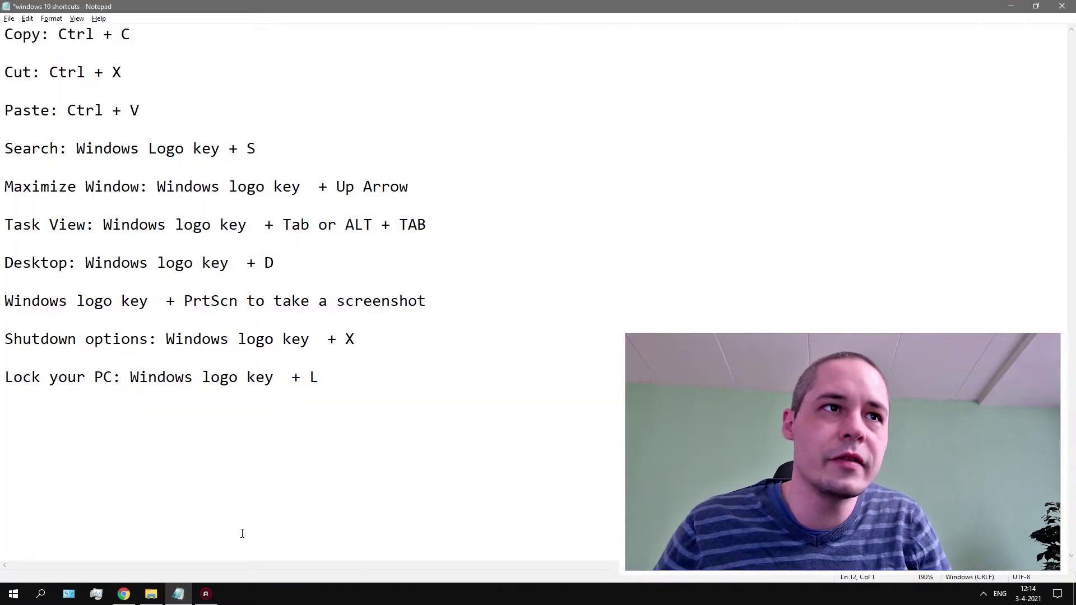
left_click_drag(275, 263, 3, 34)
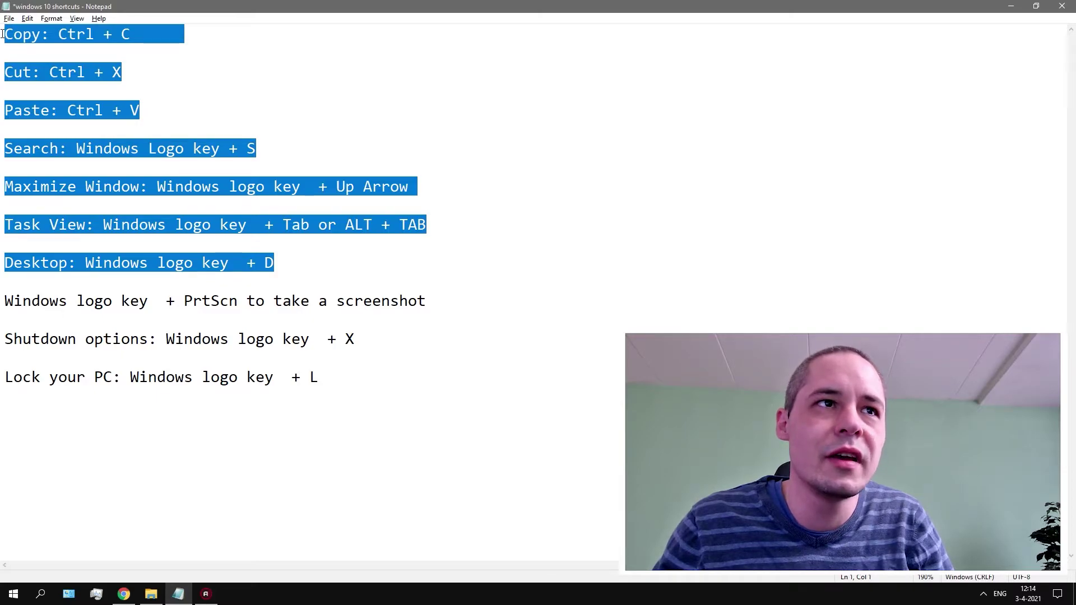
left_click_drag(454, 303, 4, 303)
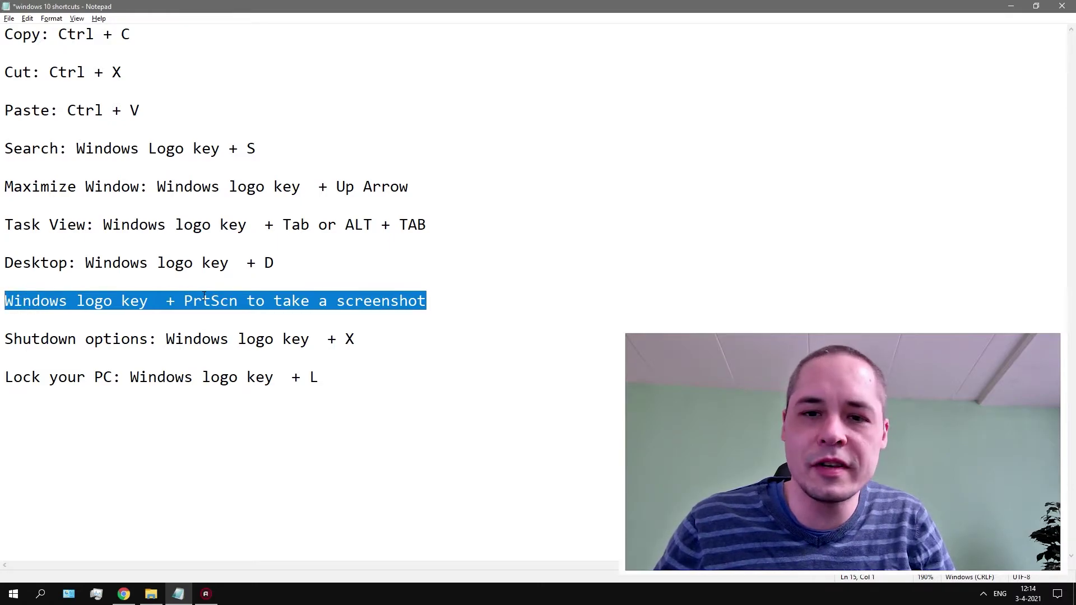
left_click(609, 317)
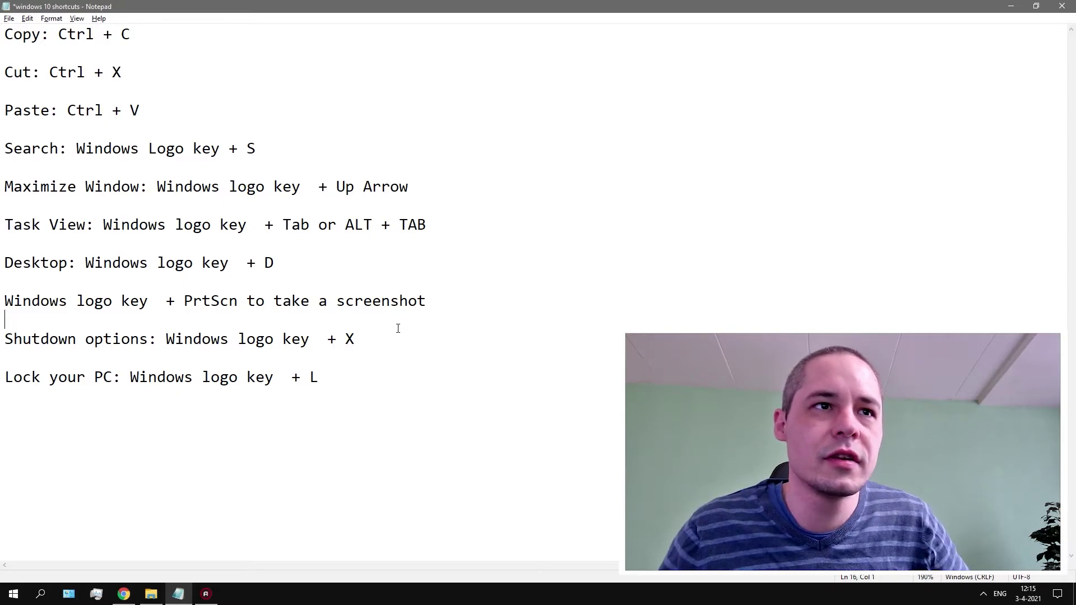
left_click_drag(367, 340, 168, 341)
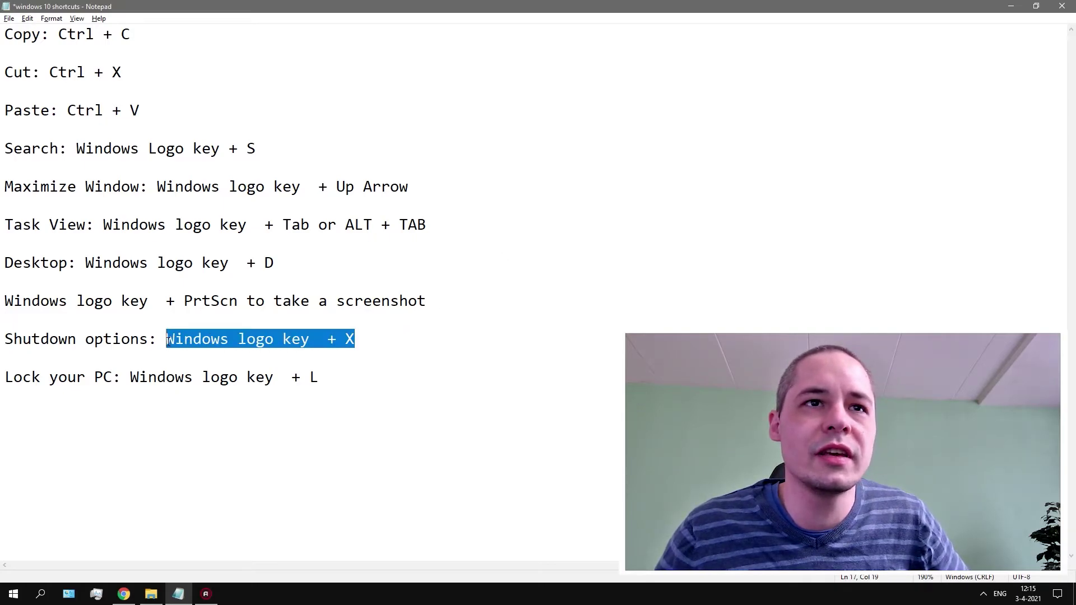
left_click(349, 358)
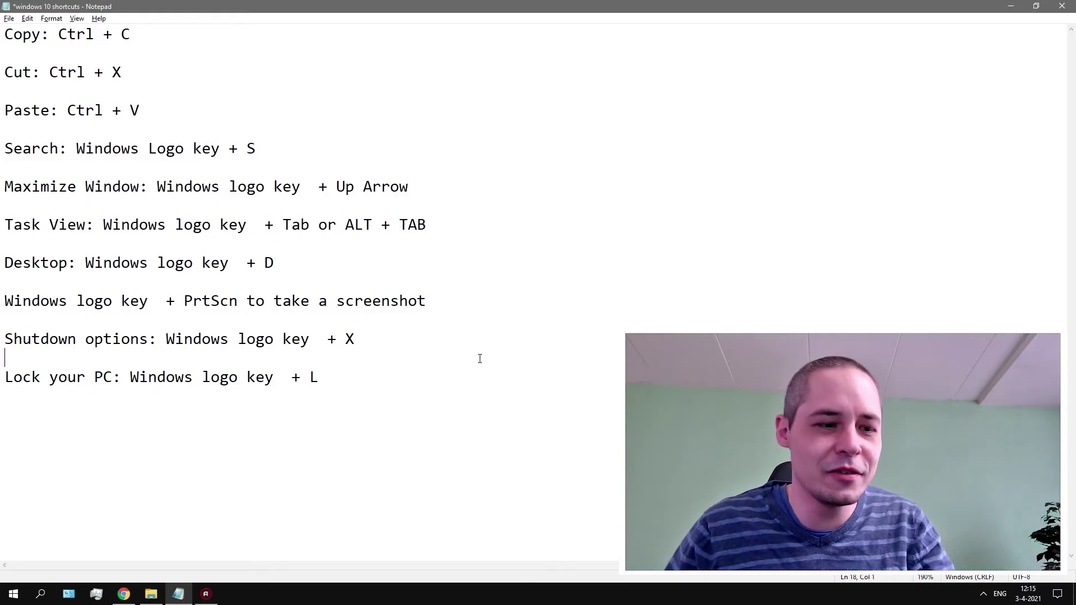
key("super+x")
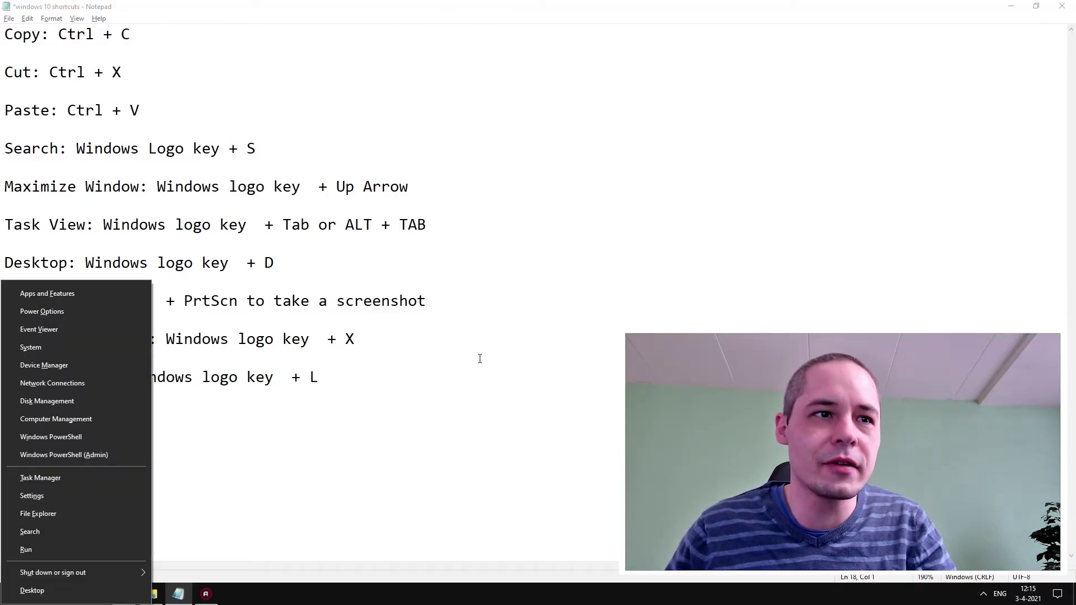
mouse_move(118, 572)
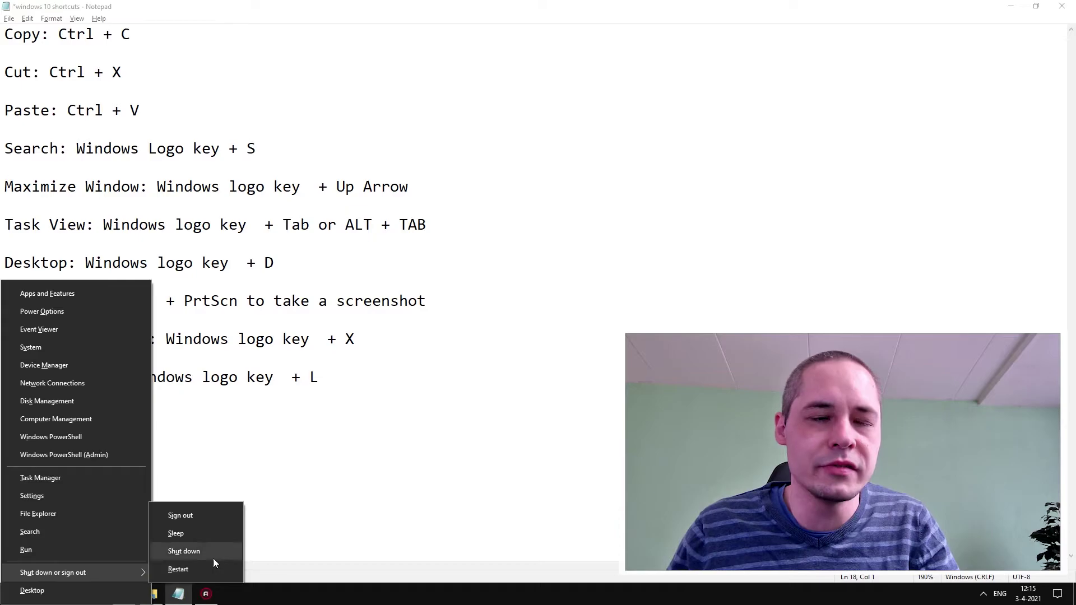
left_click(406, 482)
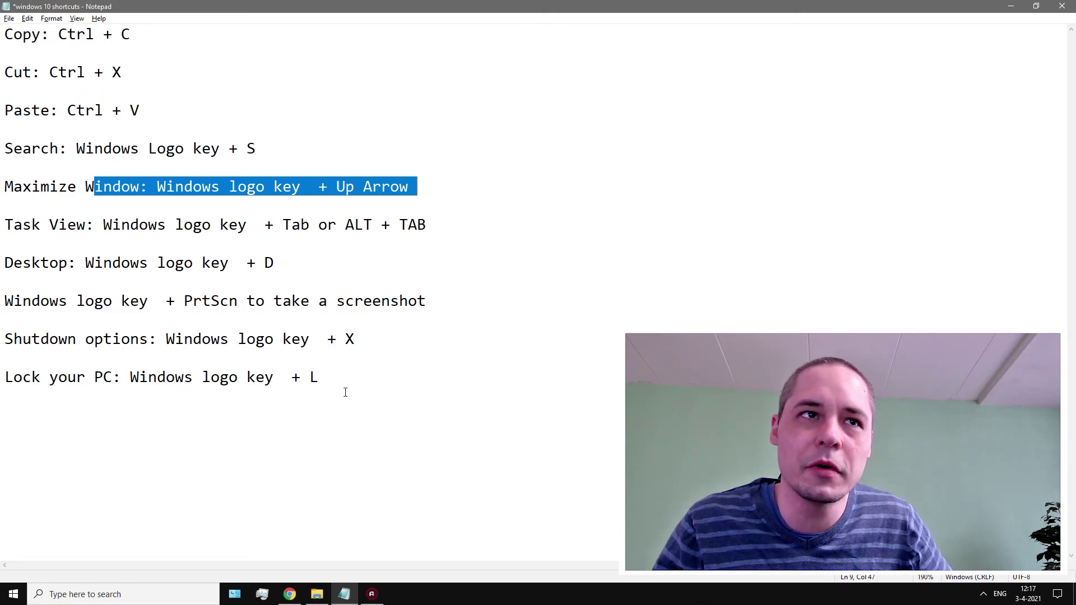
left_click_drag(331, 384, 8, 36)
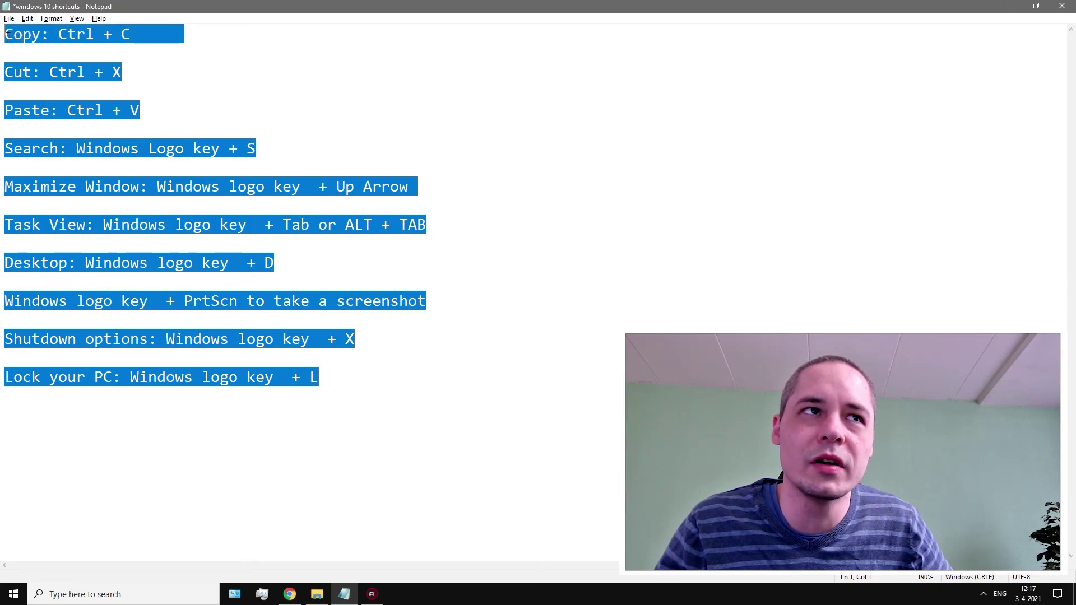
left_click(453, 227)
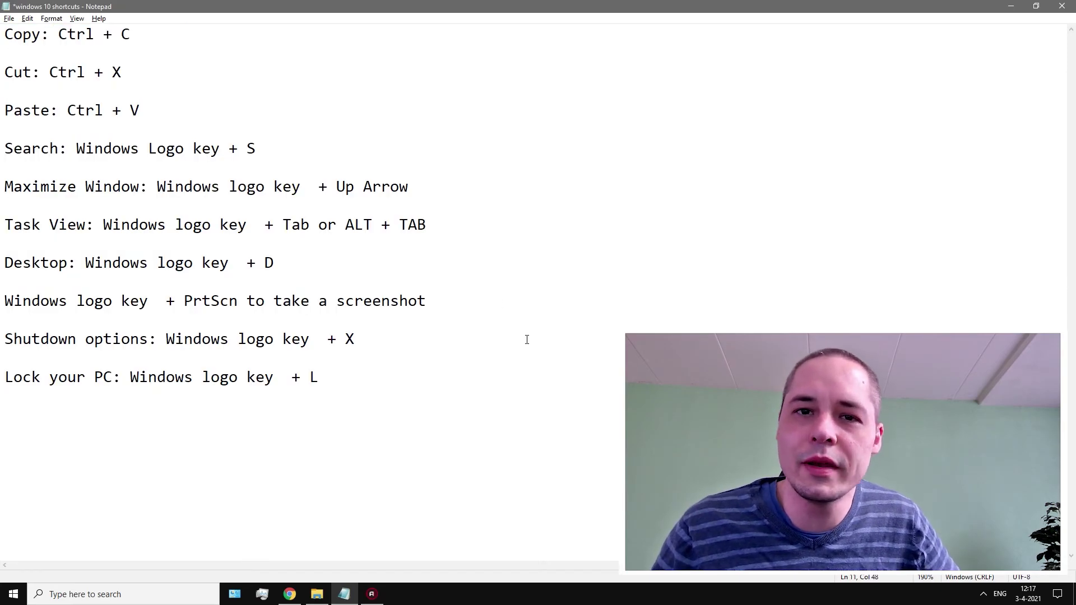